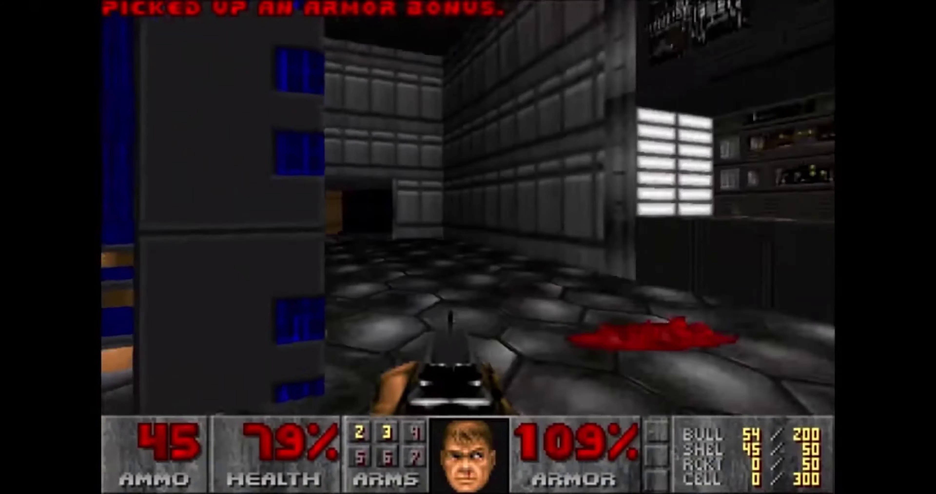
Step: Collect armor in the Doom level, then walk through the Quake level past the slipgate
key("Right")
key("Up")
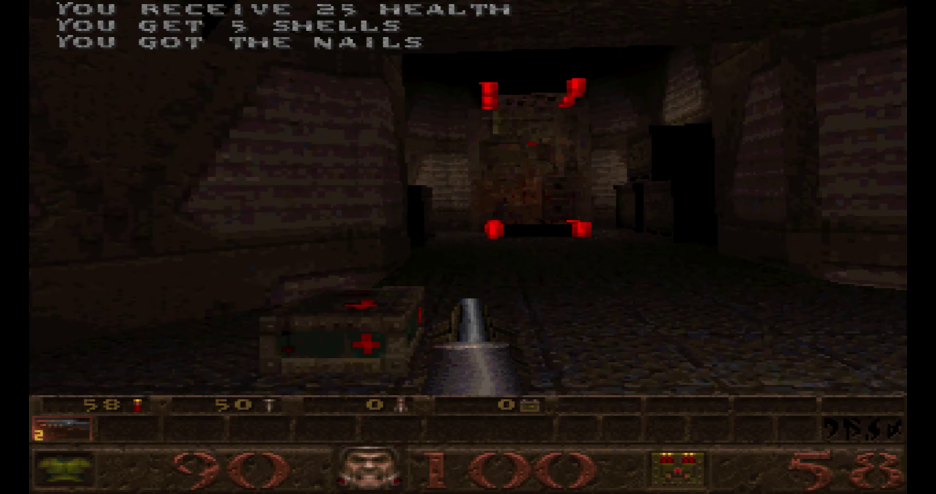
key("Up")
key("Left")
key("Up")
Step: Pick up health and shells in Quake, fire down the hallway and advance into the crate room
key("Right")
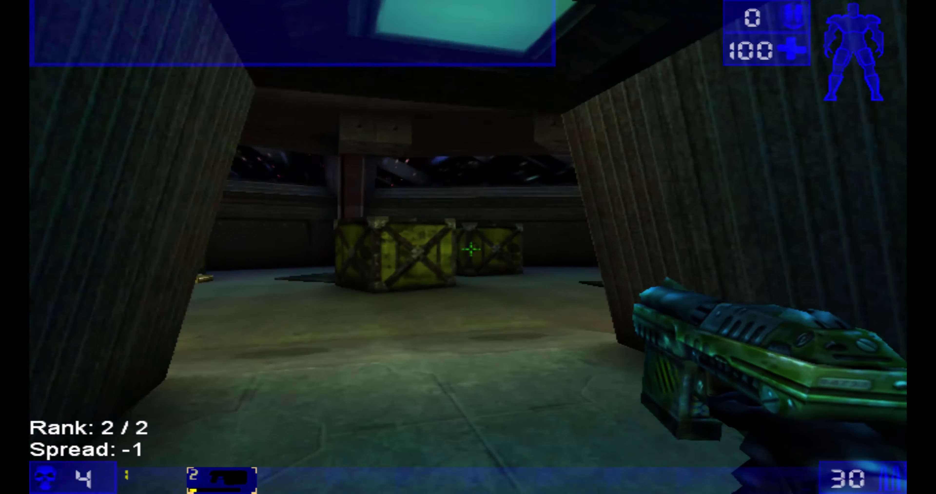
key("Up")
key("Left")
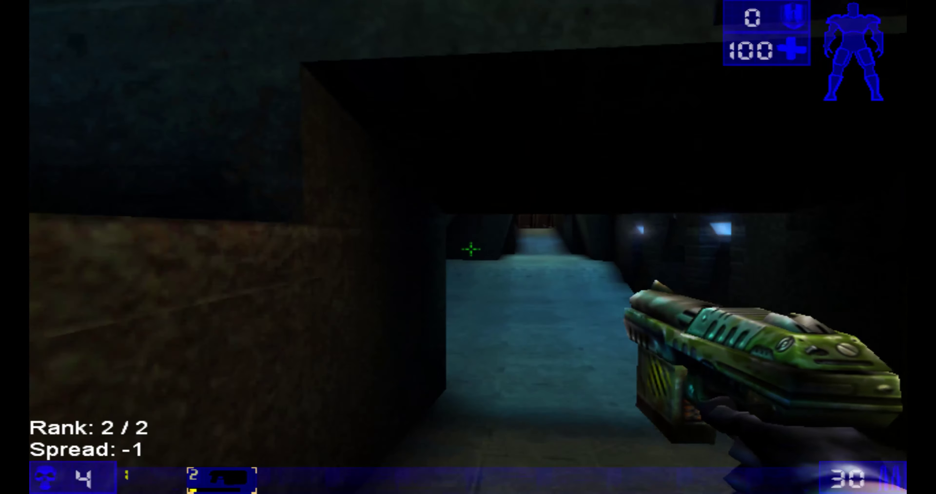
key("Up")
key("Right")
key("ctrl")
key("ctrl")
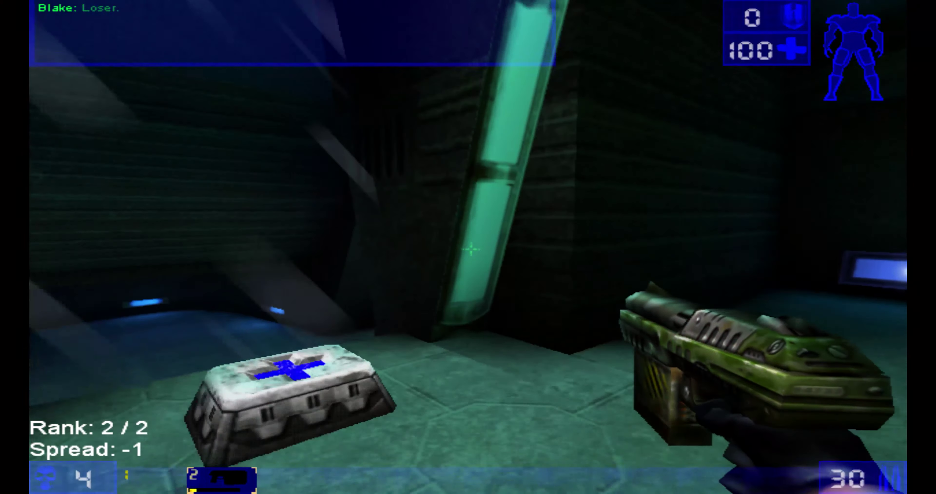
key("Left")
key("Up")
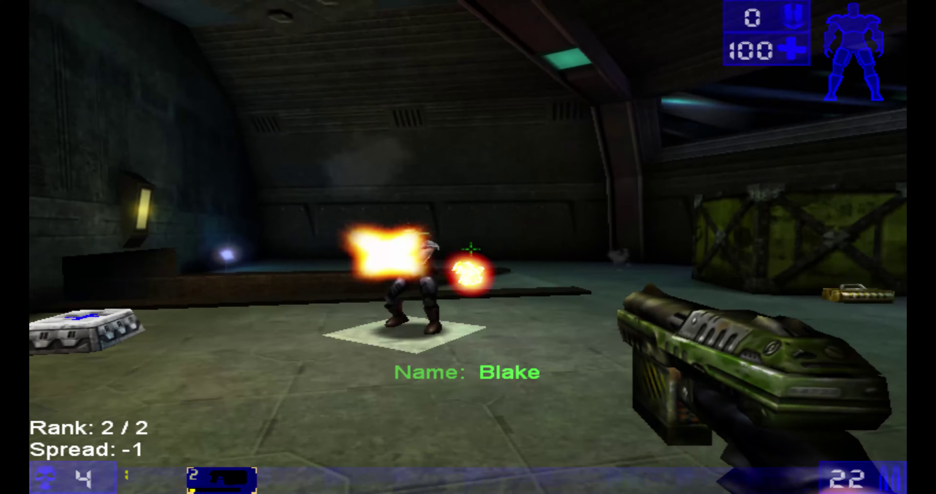
Step: Frag the opponent in Unreal Tournament and walk onto the health pack
left_click(471, 249)
left_click(471, 249)
left_click(471, 249)
left_click(471, 249)
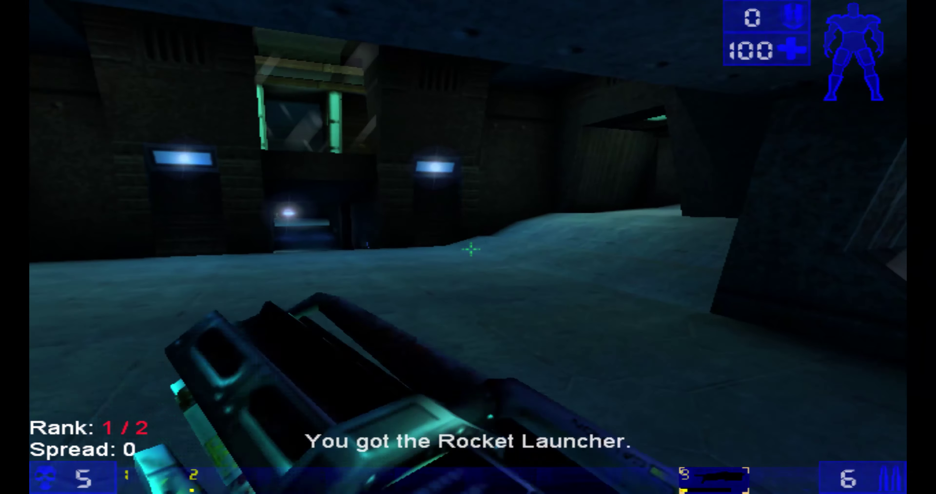
key("w")
key("w")
key("w")
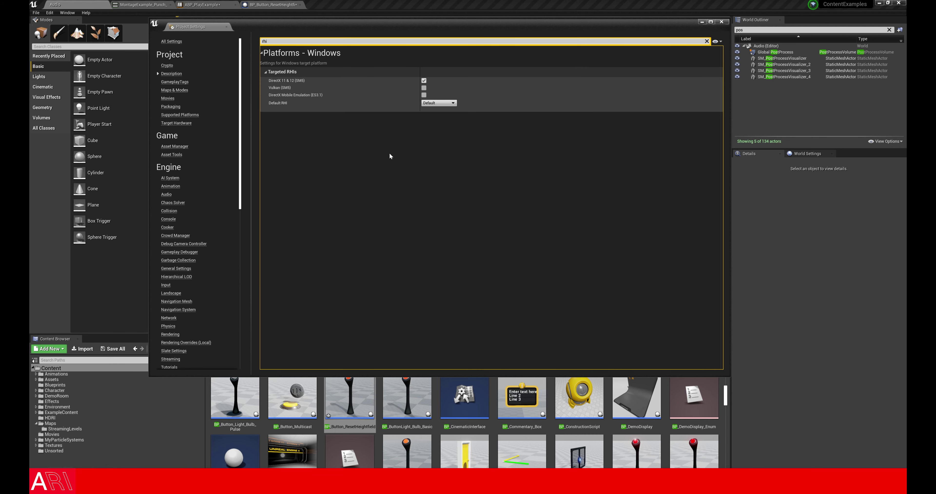
Step: Filter Project Settings by 'rhi' and check the Default RHI choices, leaving it on Default
type("rhi")
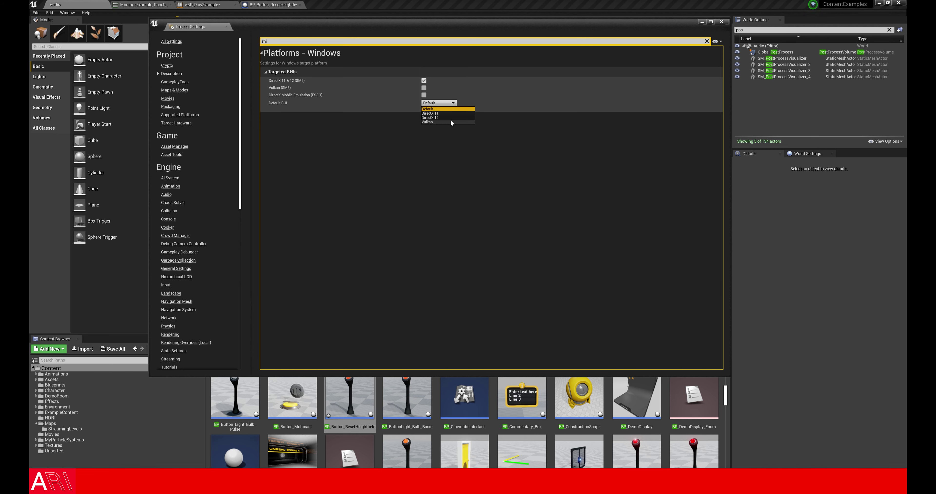
left_click(440, 103)
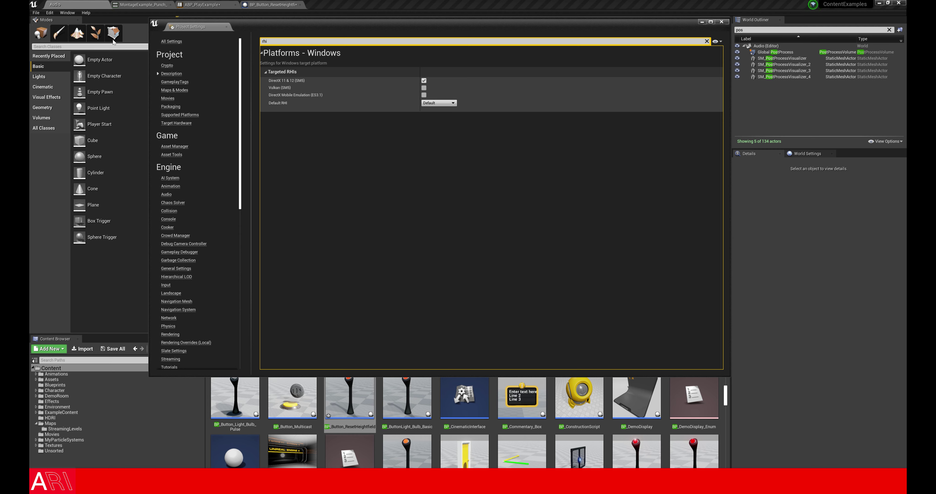
left_click(385, 144)
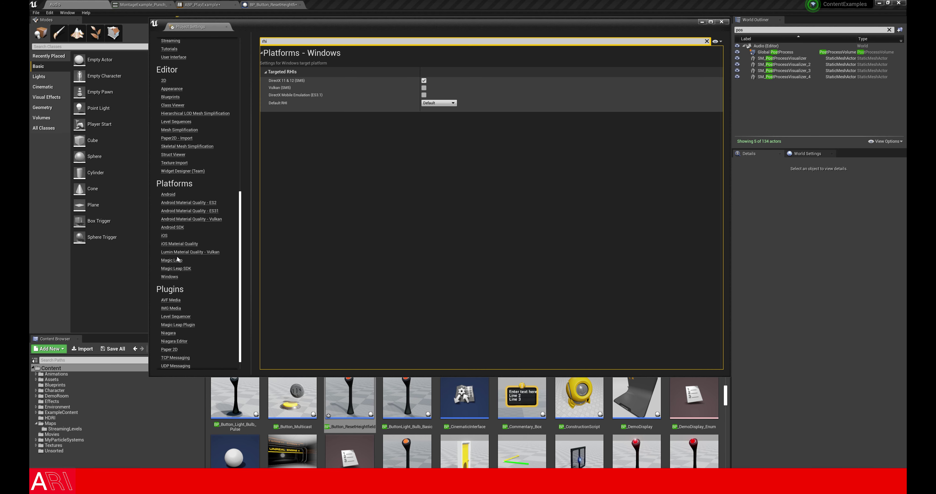
left_click(37, 13)
Step: Browse the Package Project platform list, then view the Android platform settings page
mouse_move(73, 124)
mouse_move(123, 149)
left_click(159, 227)
scroll(159, 227, "down", 10)
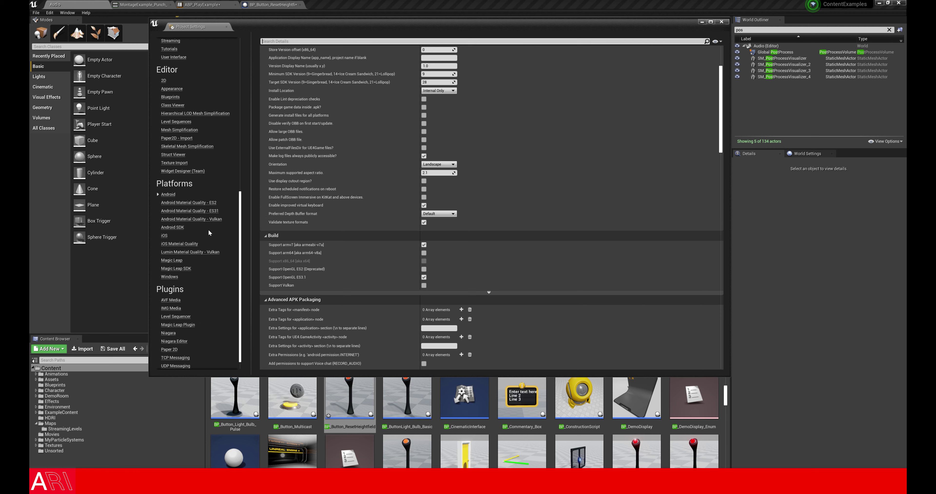
left_click(170, 194)
scroll(359, 247, "down", 2)
scroll(358, 246, "down", 4)
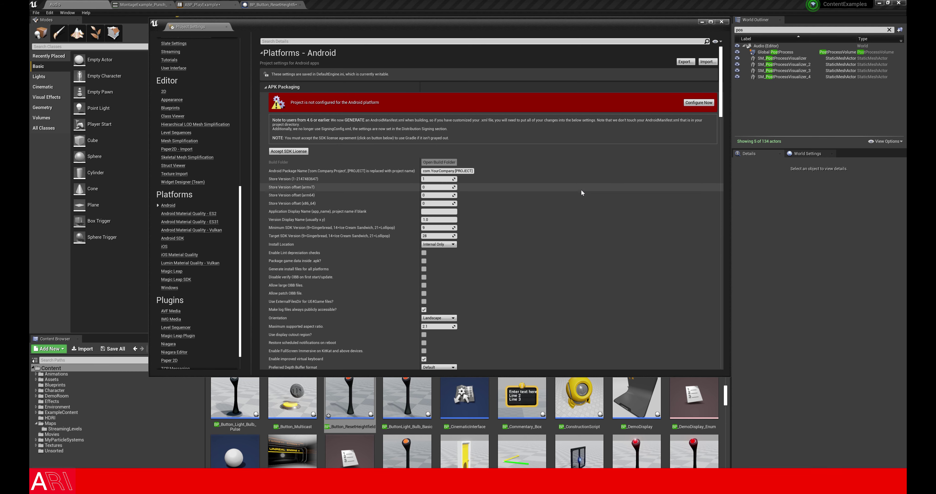
left_click(168, 194)
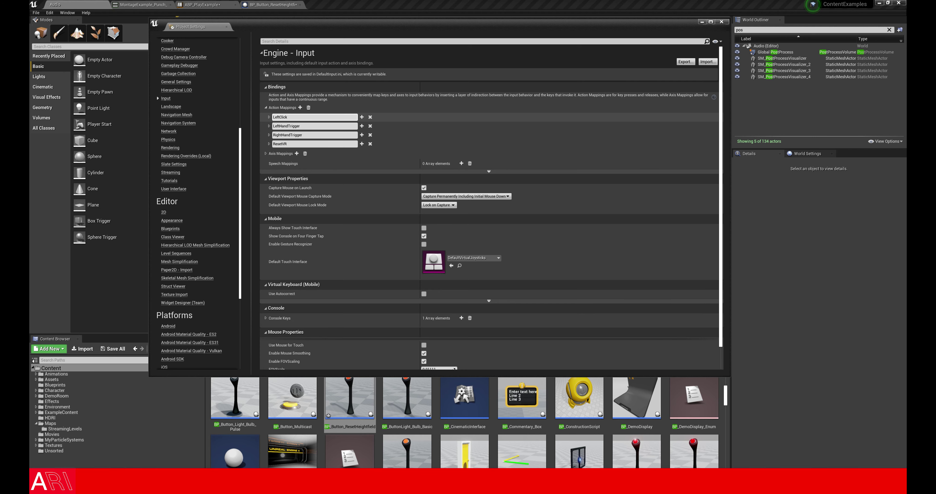
Step: Expand and collapse Engine Input's Action Mappings, then expand Axis Mappings
left_click(266, 107)
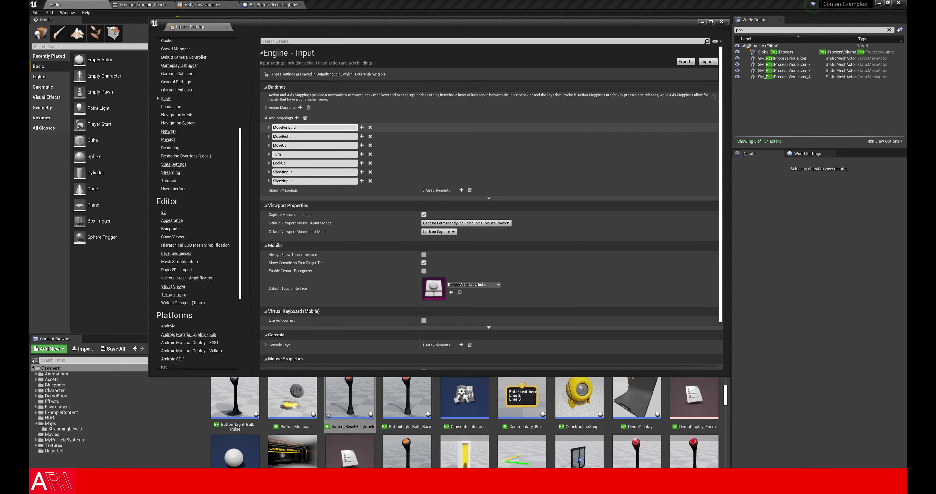
left_click(266, 107)
left_click(266, 118)
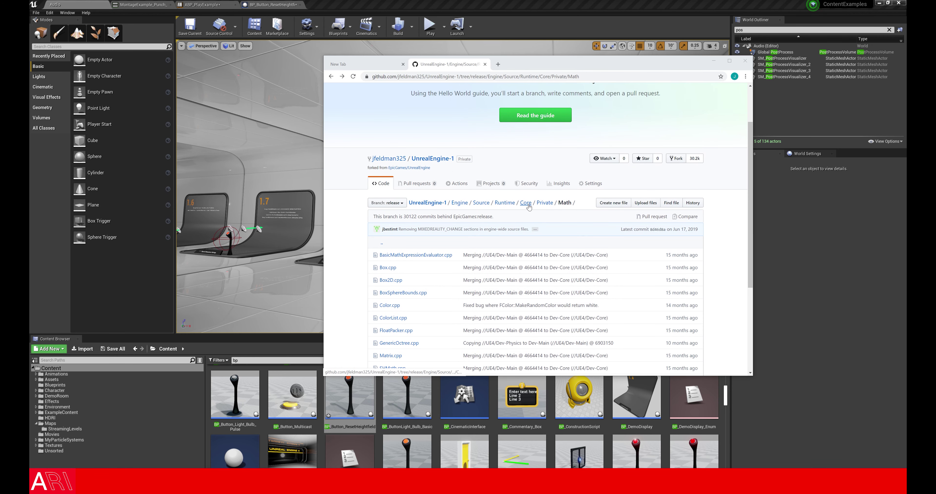
Step: Navigate the GitHub repository up to the Core folder and into Private
scroll(490, 158, "up", 2)
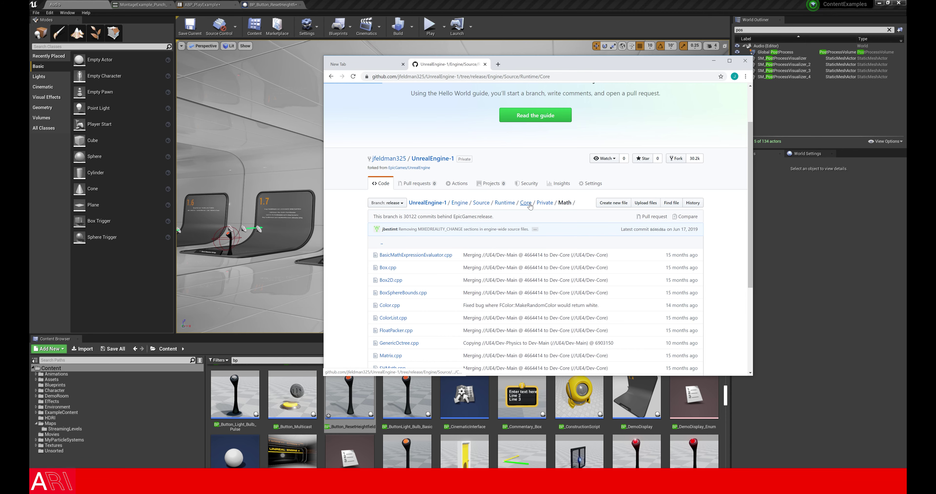
scroll(492, 156, "down", 1)
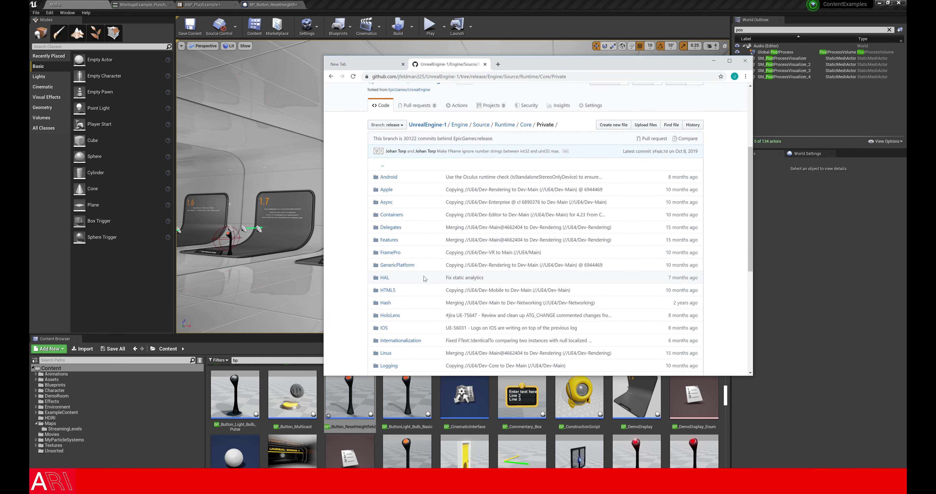
left_click(529, 207)
scroll(382, 250, "down", 1)
left_click(387, 287)
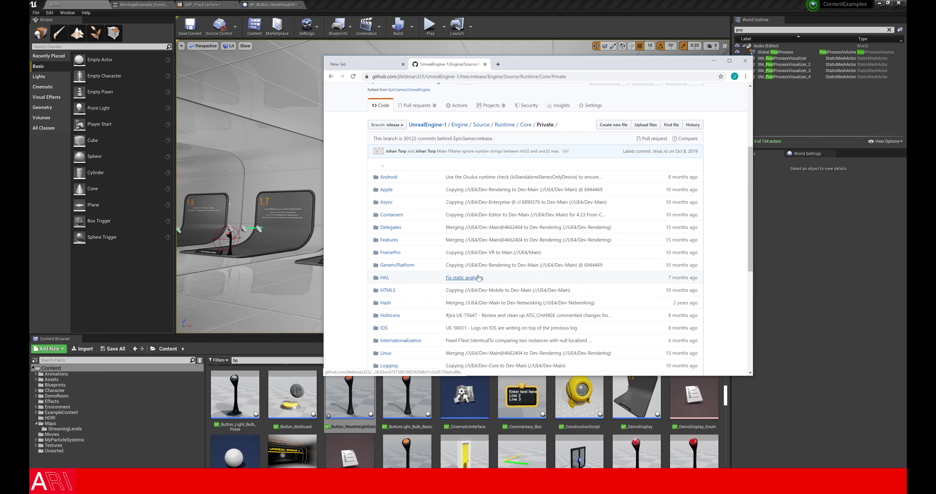
Step: Open the Math folder and view the UnrealMath.cpp source
scroll(424, 254, "down", 3)
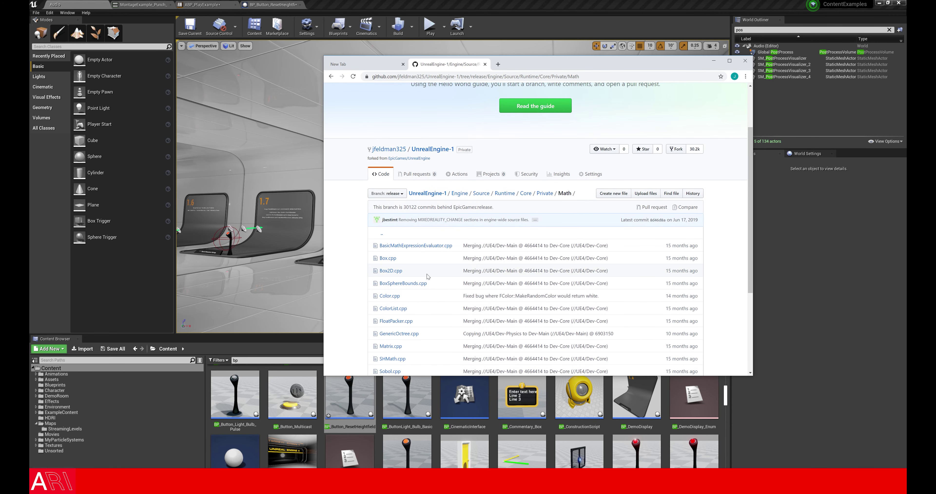
scroll(479, 277, "down", 5)
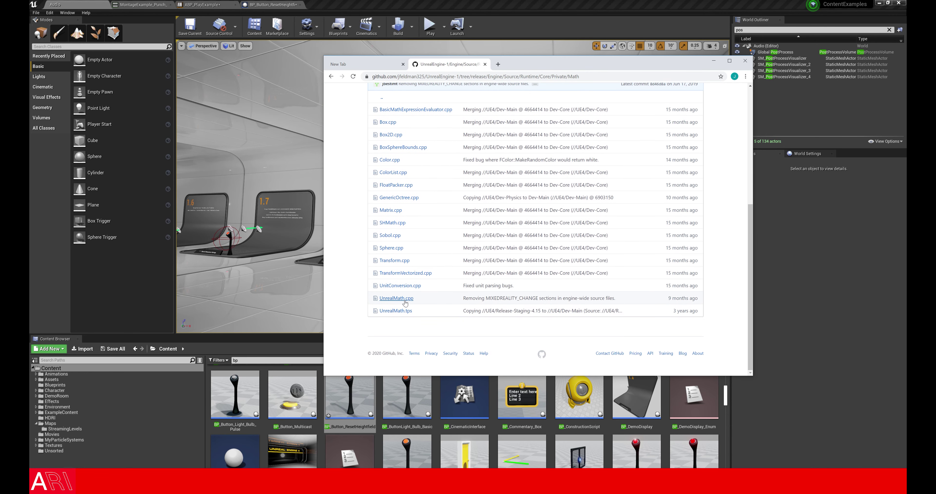
left_click(387, 198)
scroll(442, 273, "down", 5)
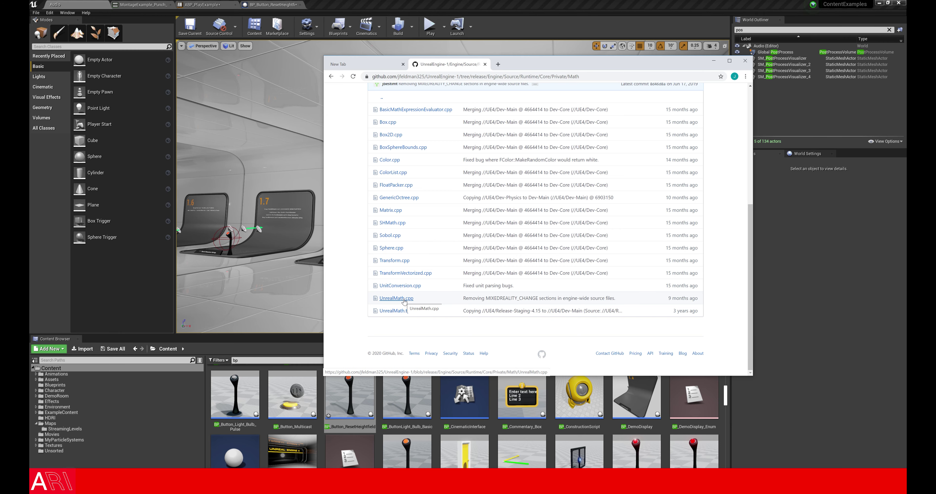
left_click(404, 301)
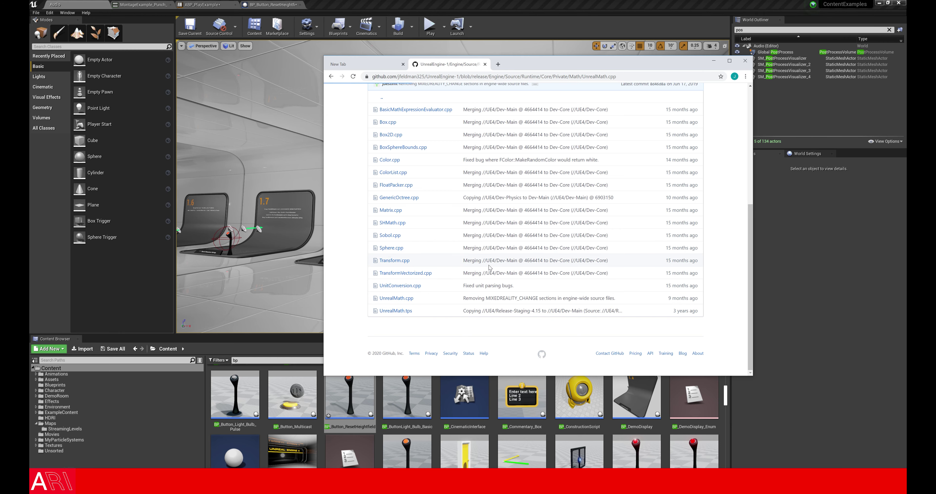
scroll(461, 254, "down", 5)
scroll(460, 251, "down", 8)
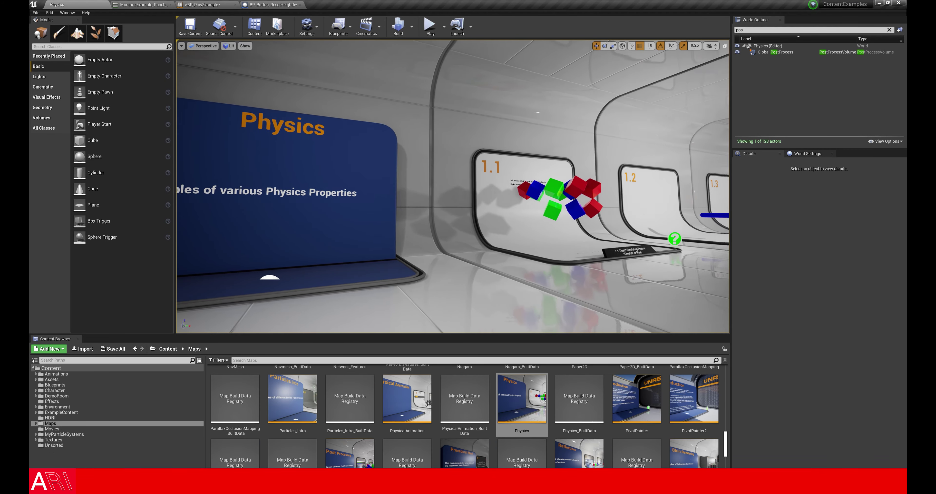
Step: Play the Physics level in the editor and walk up to the exhibit 1.1 cubes
left_click_drag(751, 99, 714, 373)
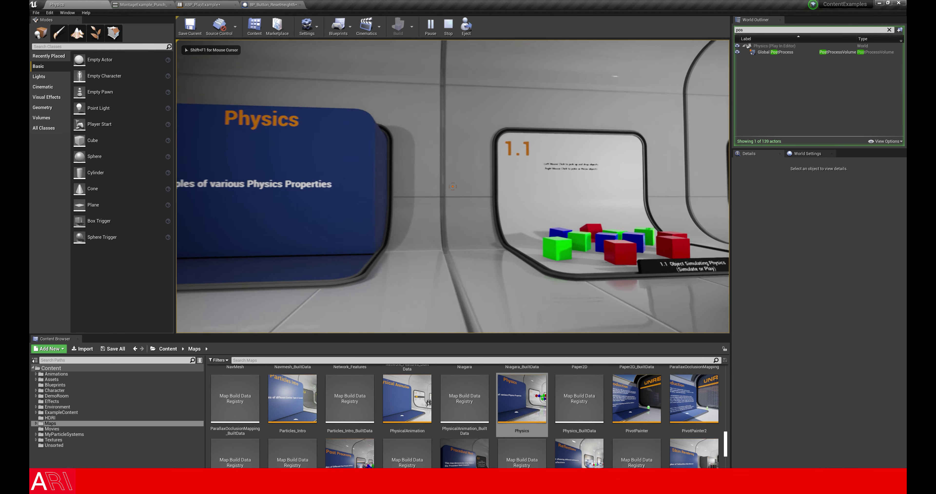
left_click(430, 26)
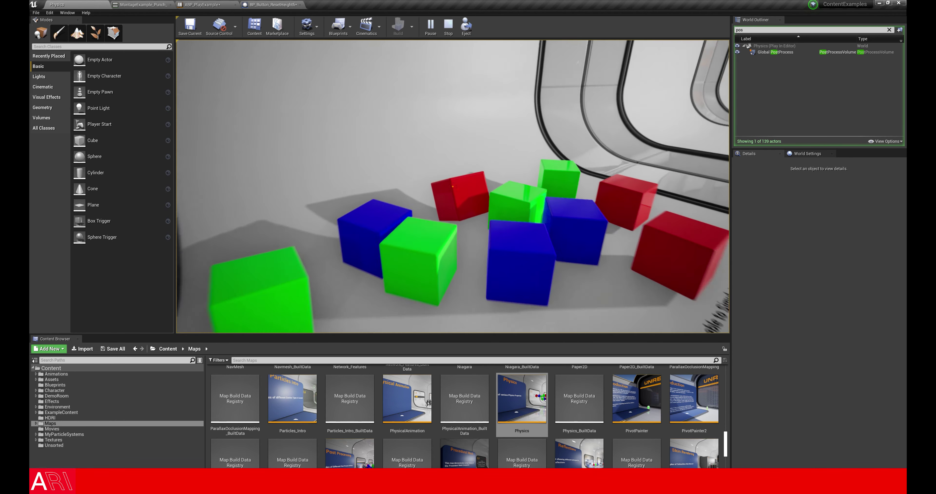
key("w")
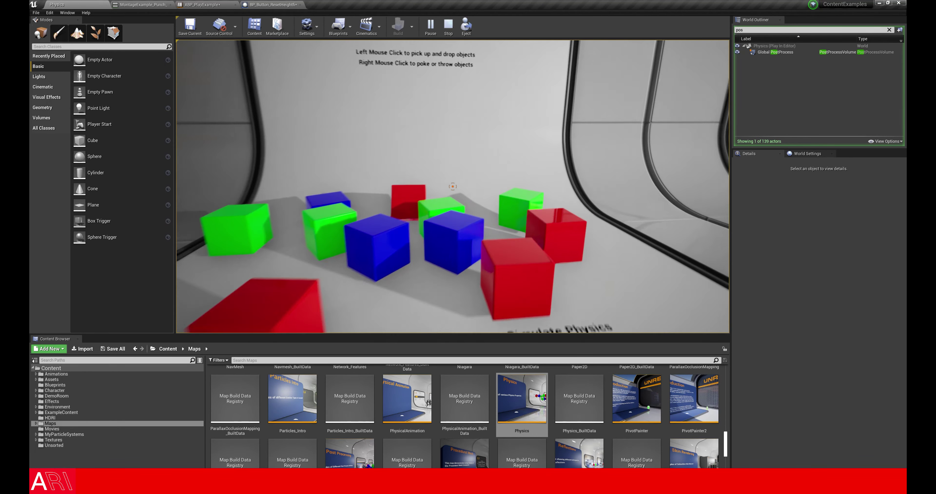
key("w")
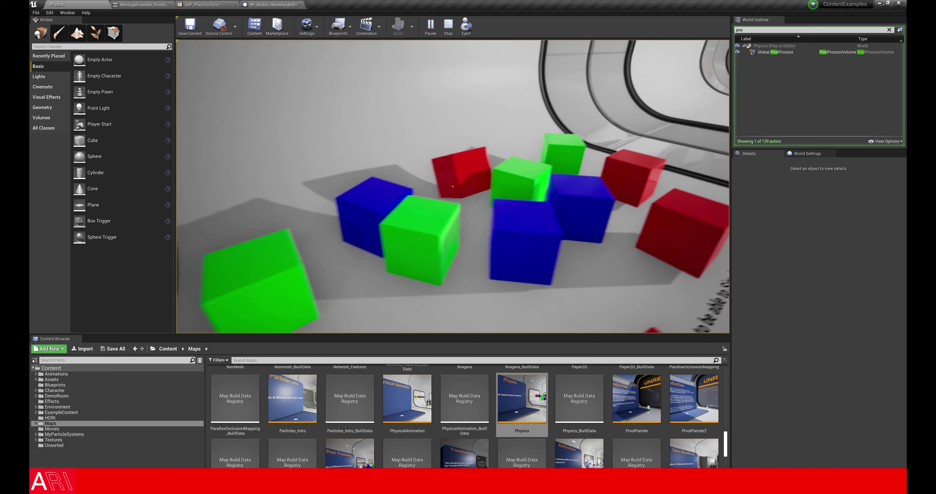
key("s")
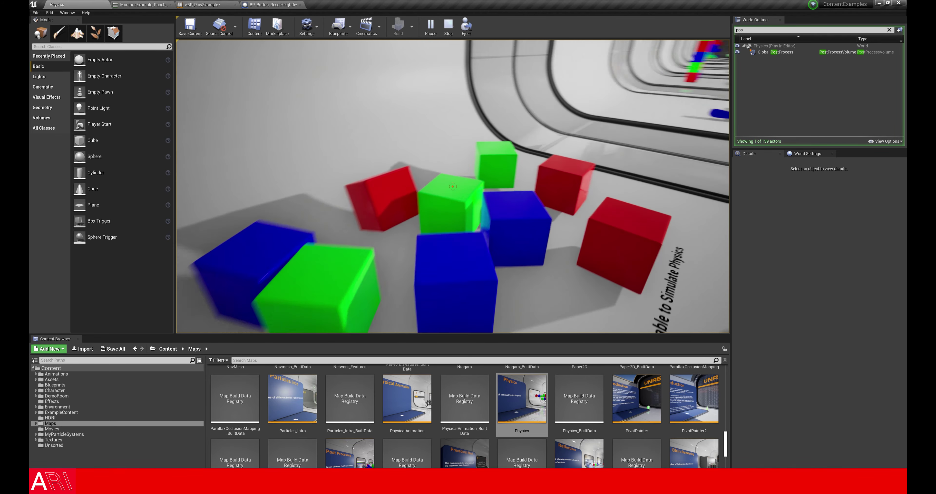
Step: Push into the red, green and blue cube stack at exhibit 1.4 to knock it over
key("w")
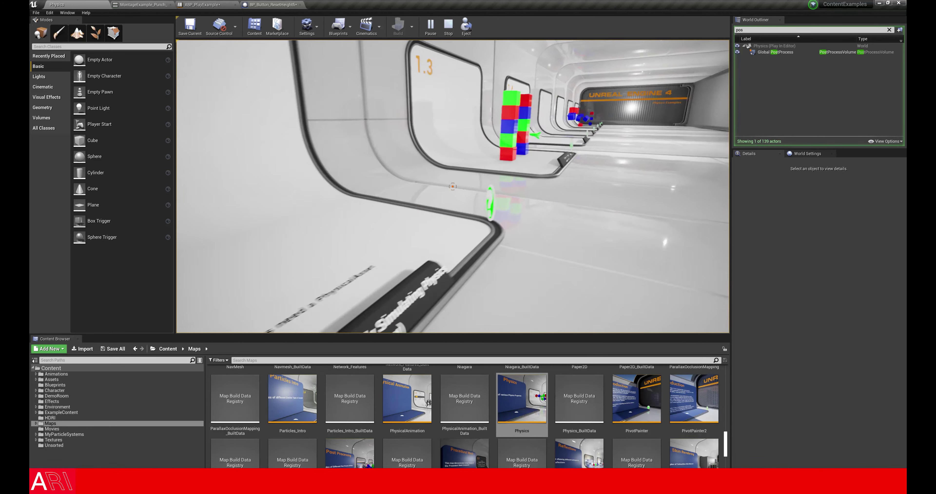
key("s")
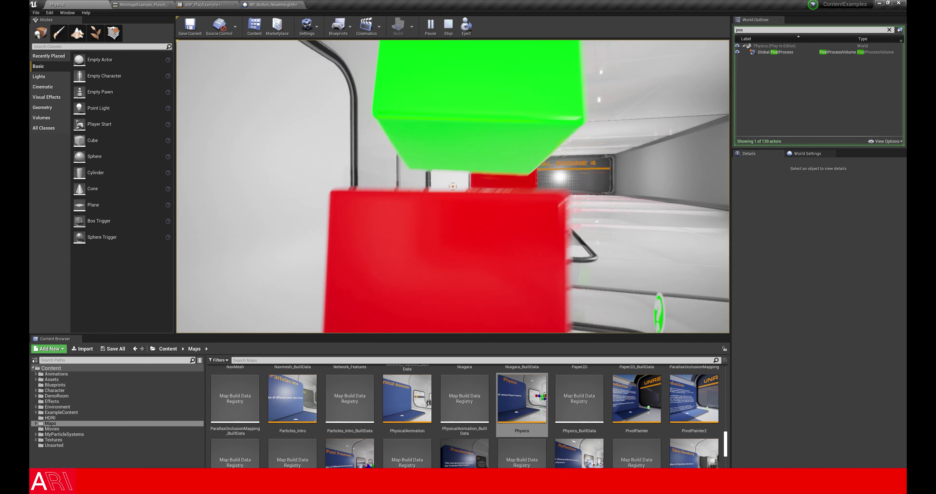
key("s")
key("w")
key("w")
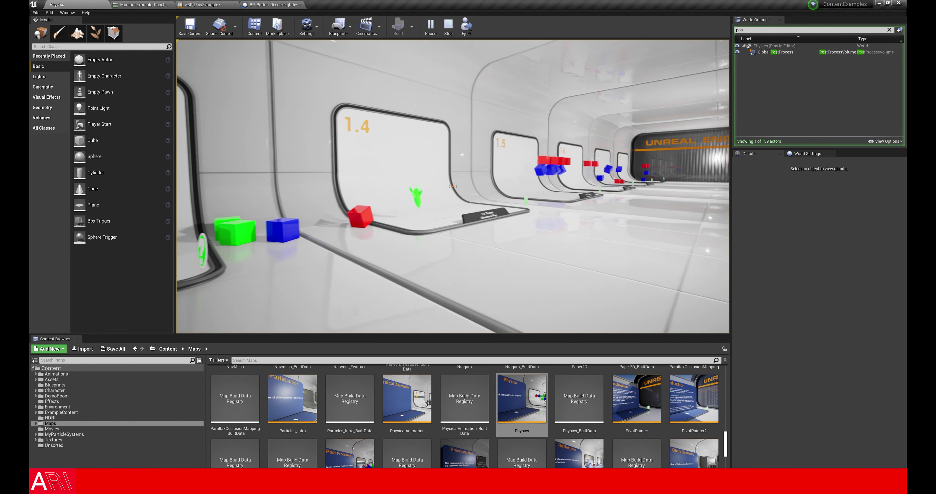
key("w")
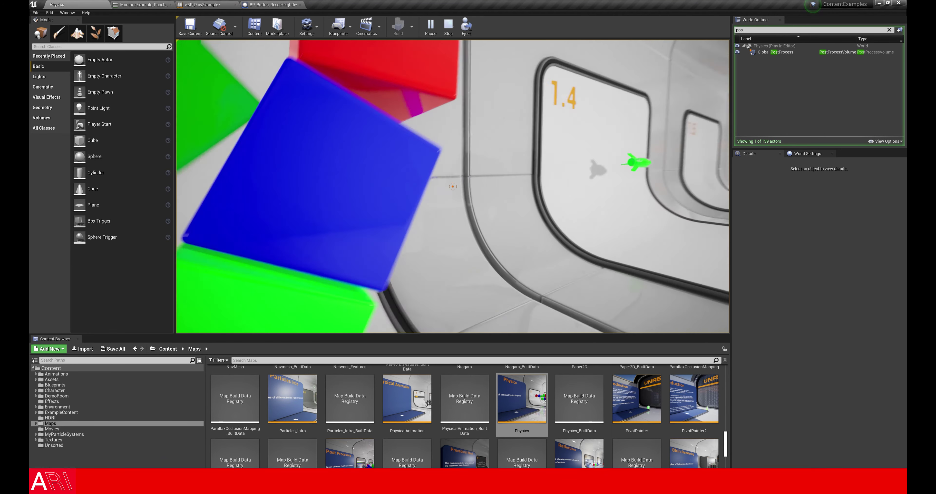
key("s")
key("s")
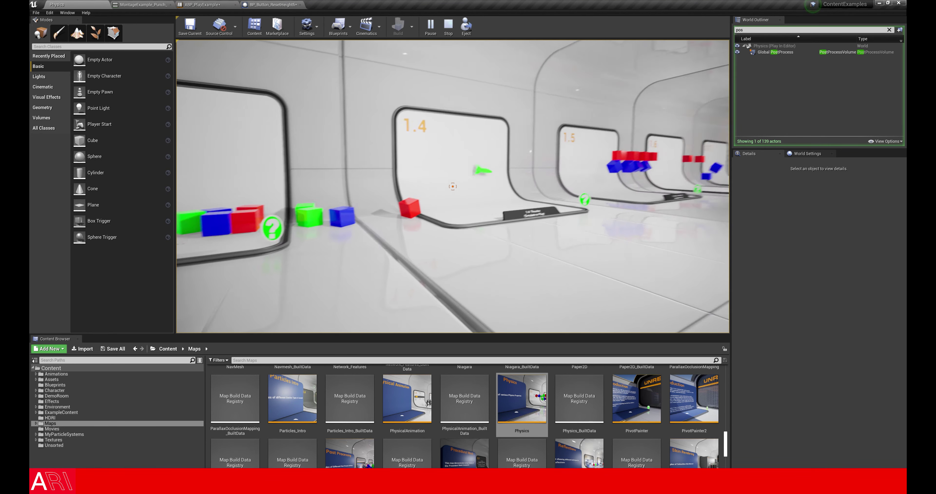
key("w")
key("s")
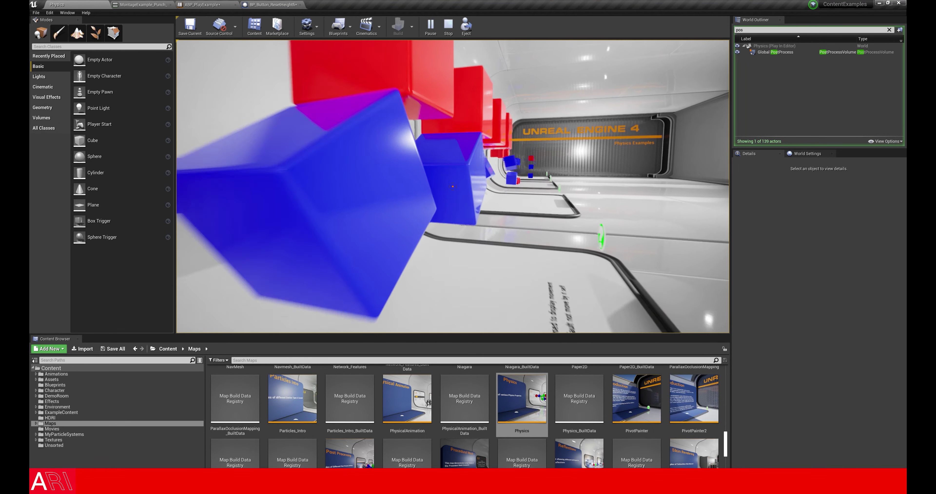
key("w")
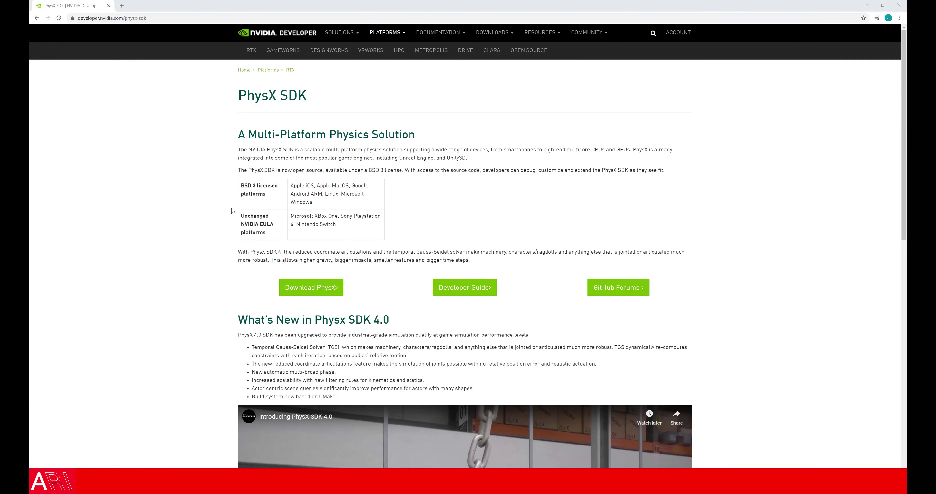
Step: Scroll the NVIDIA PhysX SDK page to the What's New in PhysX SDK 4.0 section
key("w")
key("w")
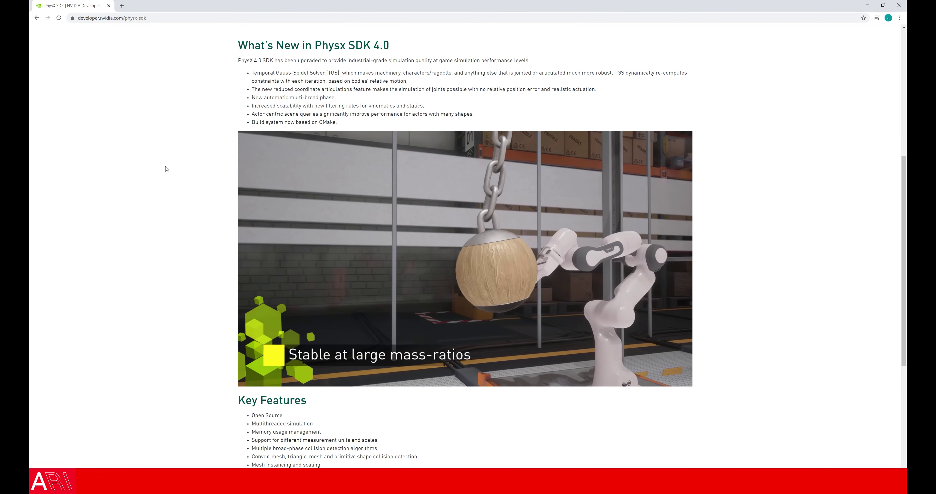
scroll(283, 179, "down", 5)
scroll(284, 179, "down", 5)
scroll(299, 142, "up", 3)
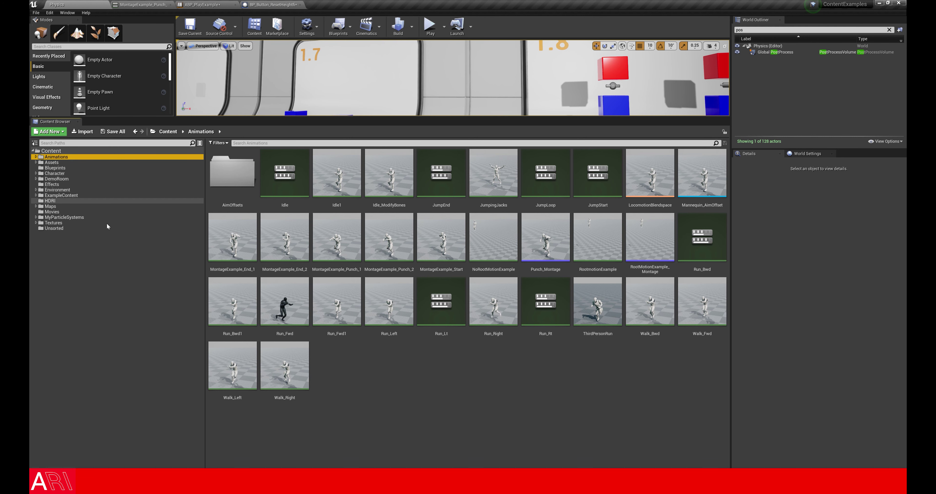
Step: Stop the play session and open the MontageExample_Punch_1 animation asset
right_click_drag(456, 237, 457, 222)
left_click(475, 29)
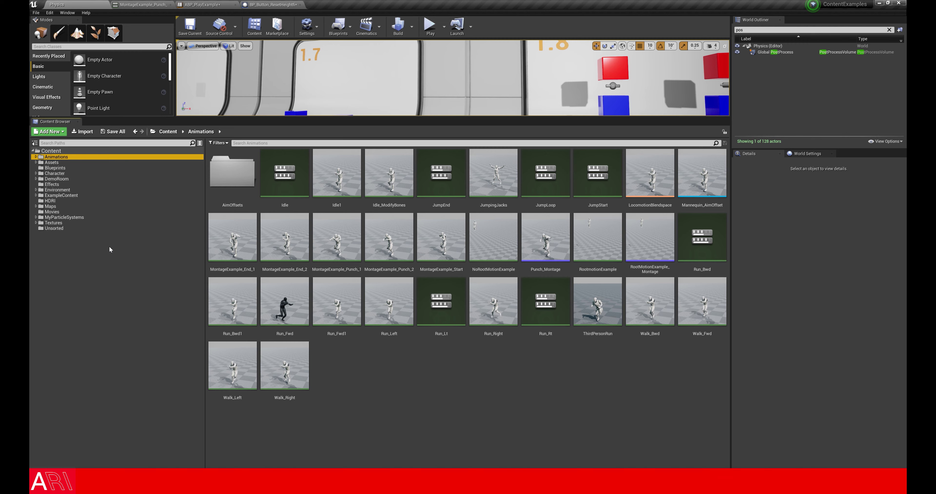
double_click(333, 245)
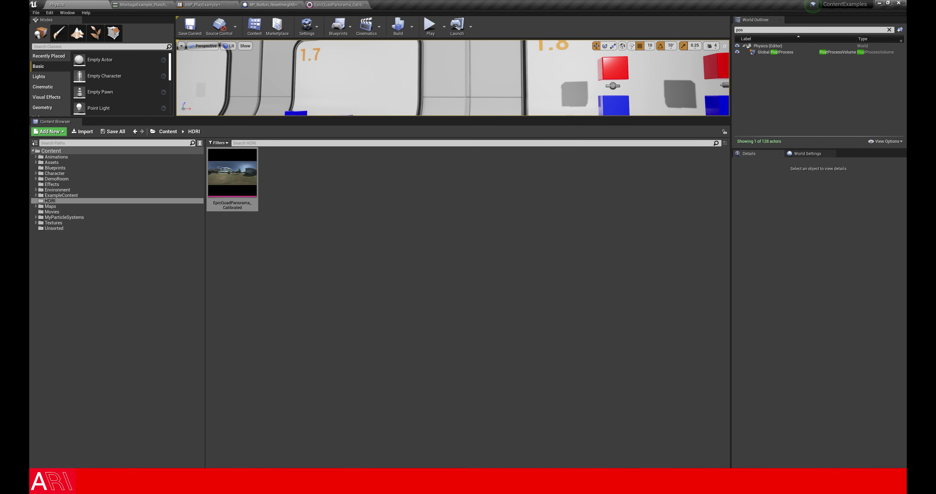
Step: Open the EpicQuadPanorama_Calibrated texture from the HDRI folder, then return to the Physics level tab
left_click(83, 5)
left_click(66, 201)
double_click(231, 185)
left_click(91, 3)
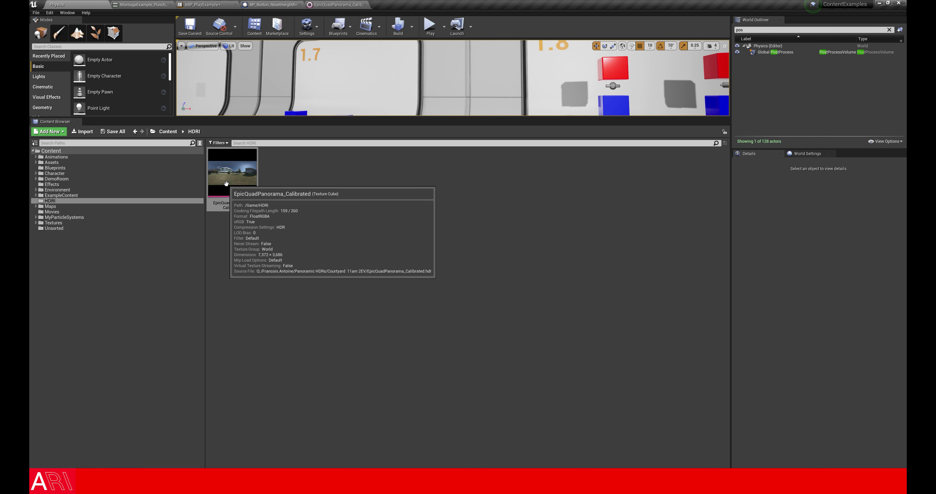
mouse_move(225, 183)
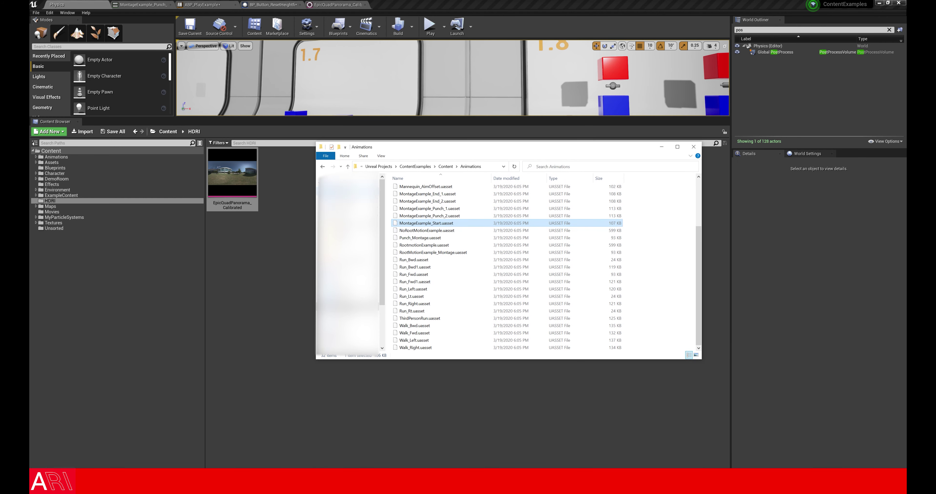
Step: Locate EpicQuadPanorama_Calibrated.uasset in Explorer's Content/HDRI folder, then return to Unreal
left_click(446, 166)
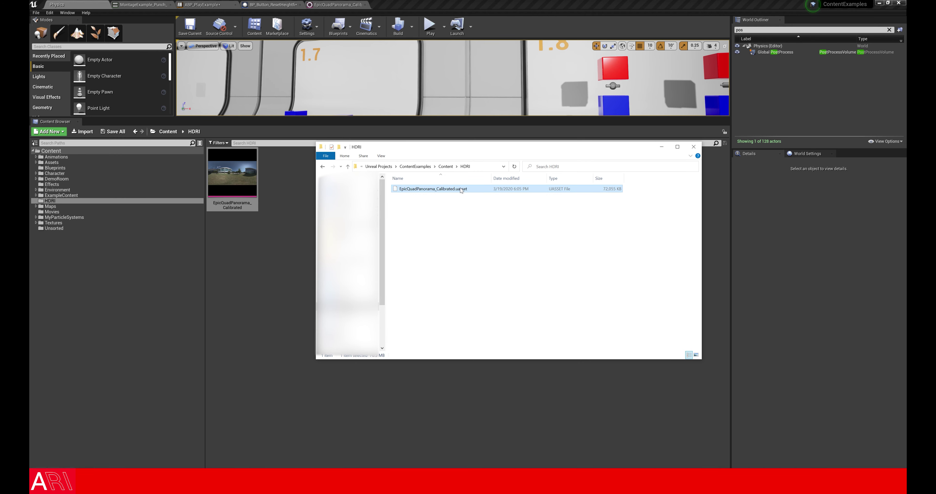
double_click(408, 261)
left_click(438, 189)
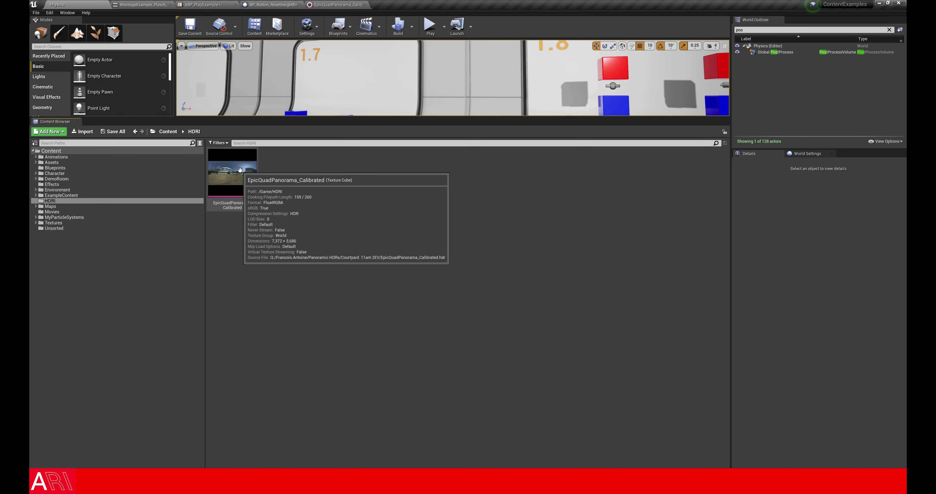
left_click(256, 230)
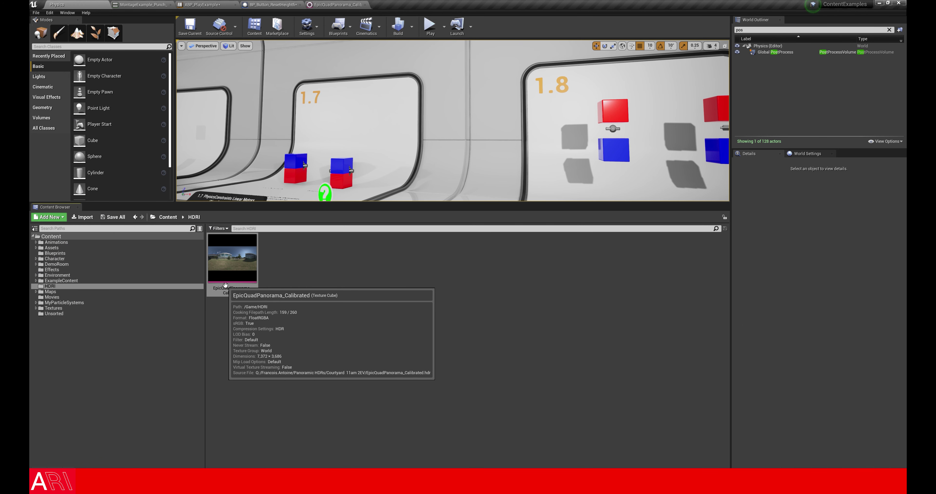
Step: Return to the Physics level and enlarge the viewport to show exhibits 1.7 and 1.8 above the Content Browser
left_click_drag(340, 123, 340, 205)
left_click(336, 4)
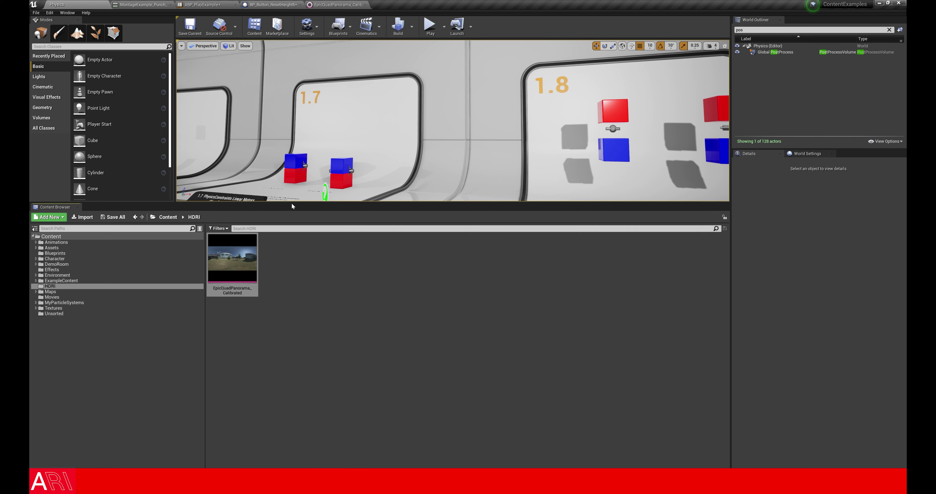
left_click(91, 3)
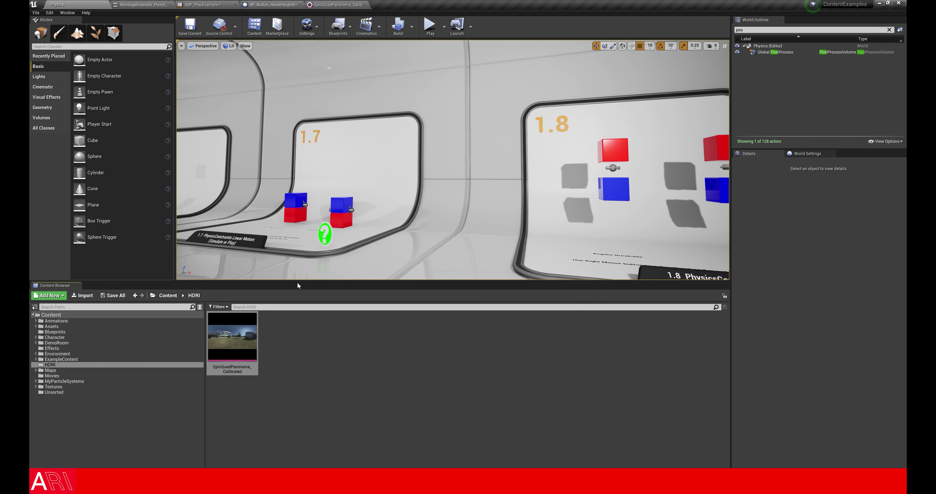
mouse_move(223, 285)
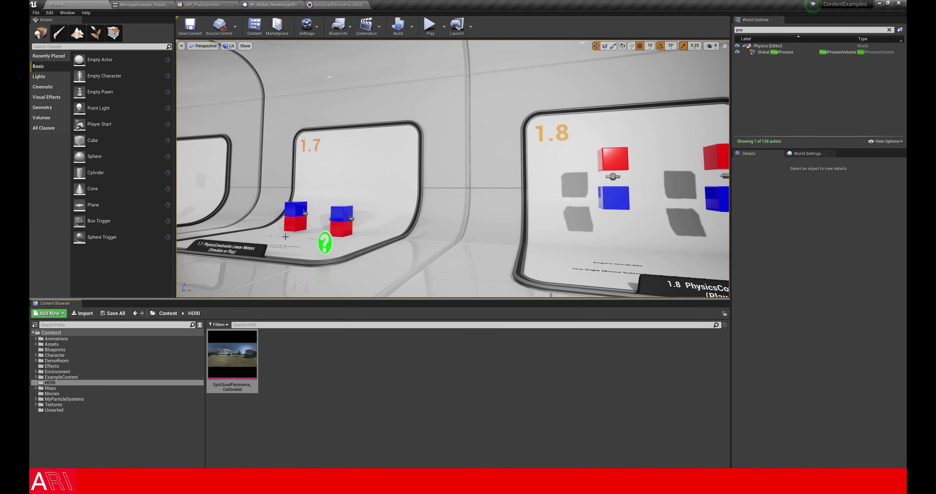
left_click_drag(292, 204, 296, 299)
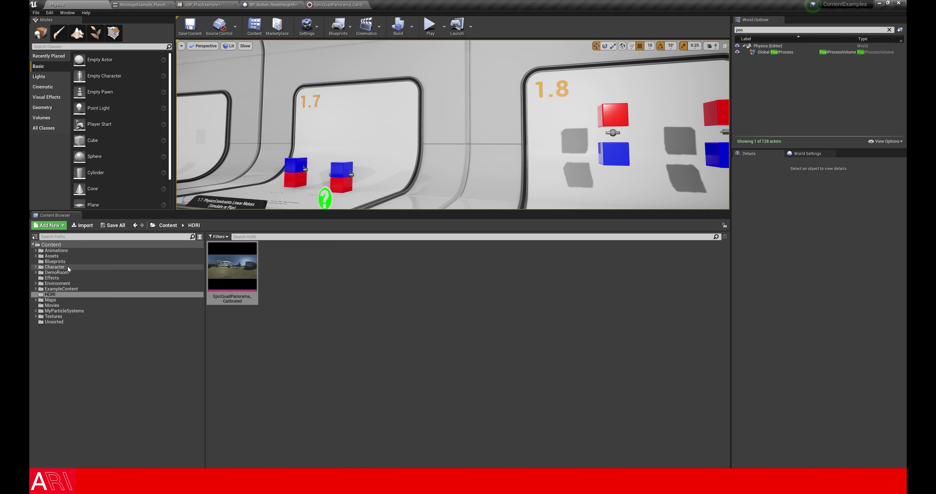
left_click_drag(300, 299, 301, 211)
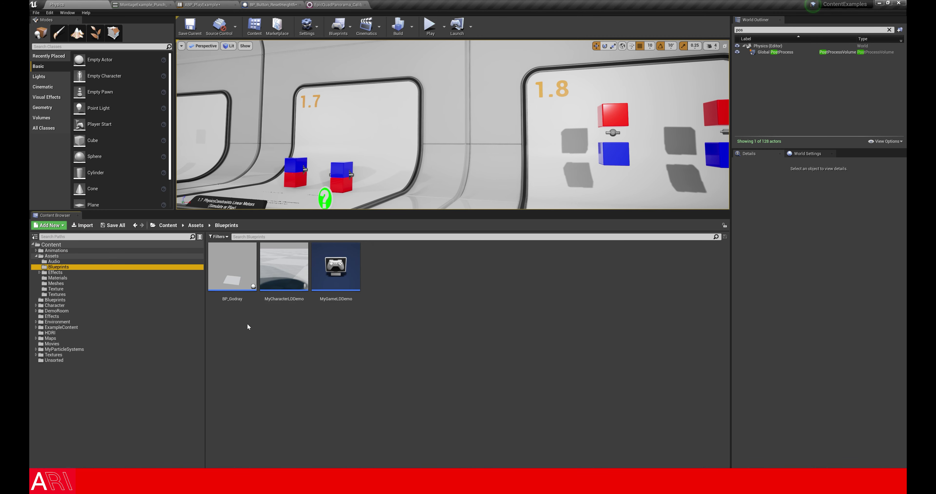
Step: Browse the Assets folder's Audio, Blueprints and Meshes subfolders in the Content Browser
left_click(40, 257)
double_click(232, 265)
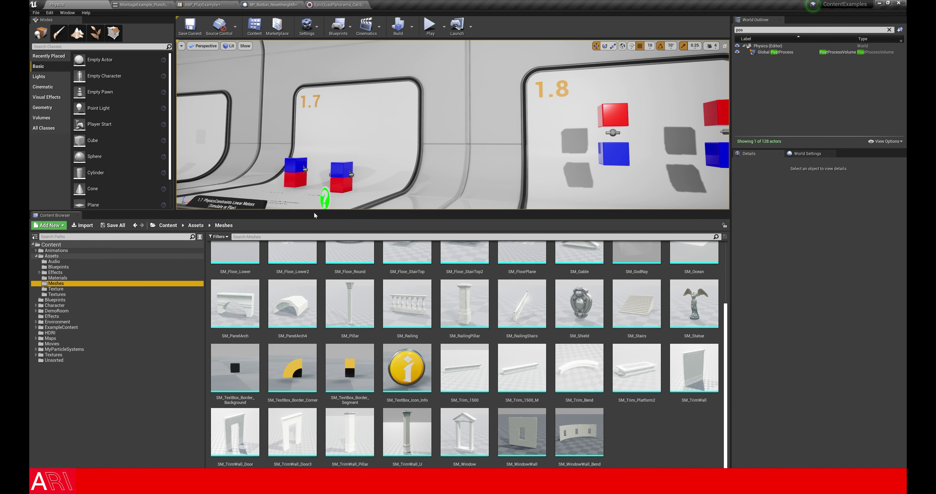
left_click(58, 267)
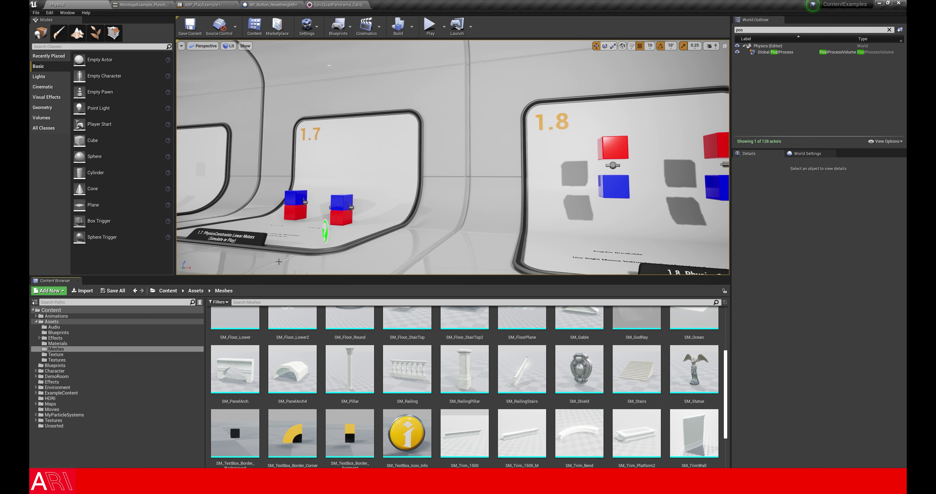
left_click(58, 283)
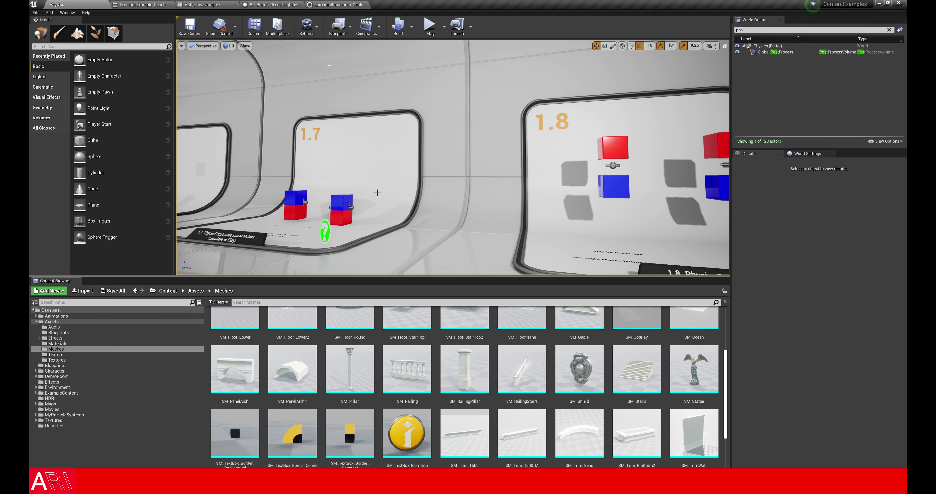
Step: Place an SM_Pillar between exhibits 1.7 and 1.8 and switch to scaling to shrink it
left_click_drag(319, 211, 320, 290)
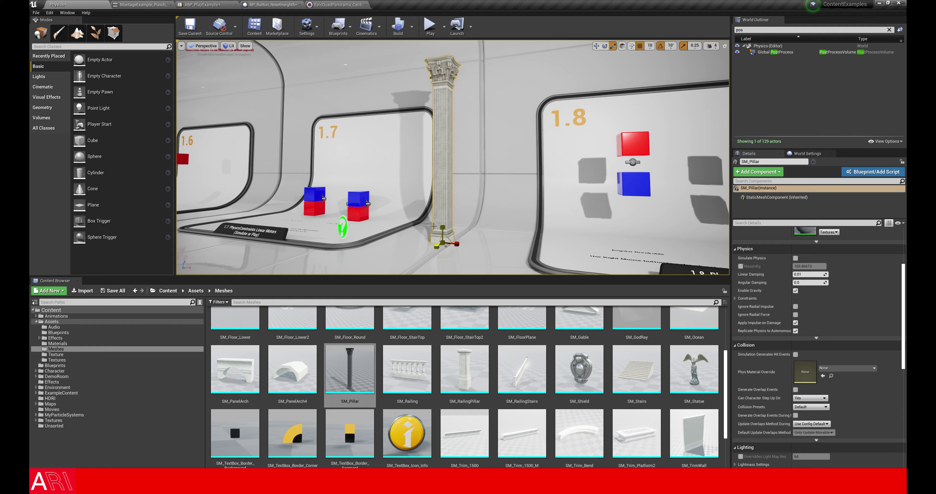
left_click_drag(350, 369, 431, 237)
mouse_move(431, 237)
right_mouse_down()
mouse_move(437, 218)
mouse_move(441, 247)
right_mouse_up()
key("r")
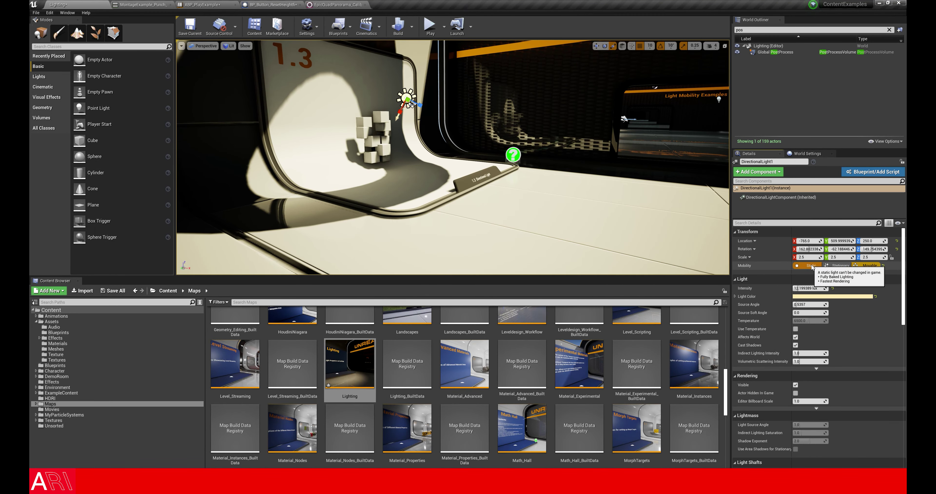
Step: Select the directional light in room 1.3, set its Mobility to Static, then undo the change
key("Right")
left_click(411, 98)
scroll(818, 309, "up", 5)
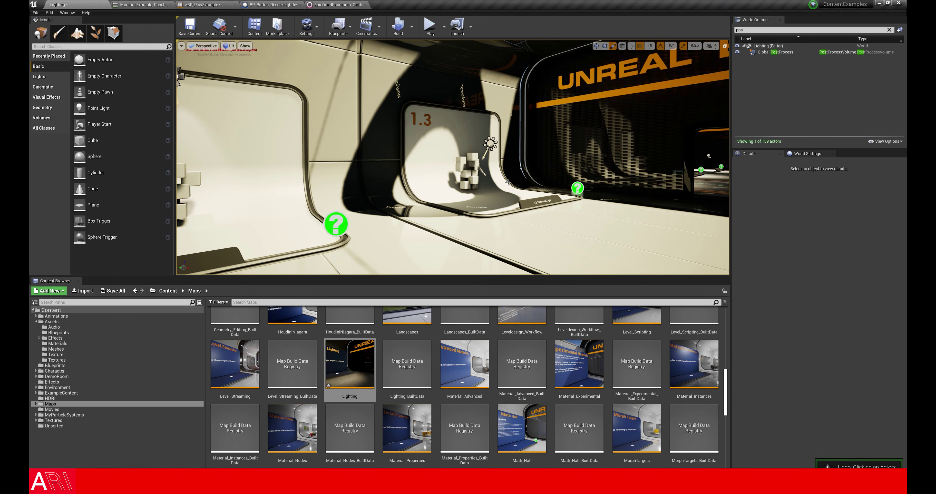
left_click(811, 265)
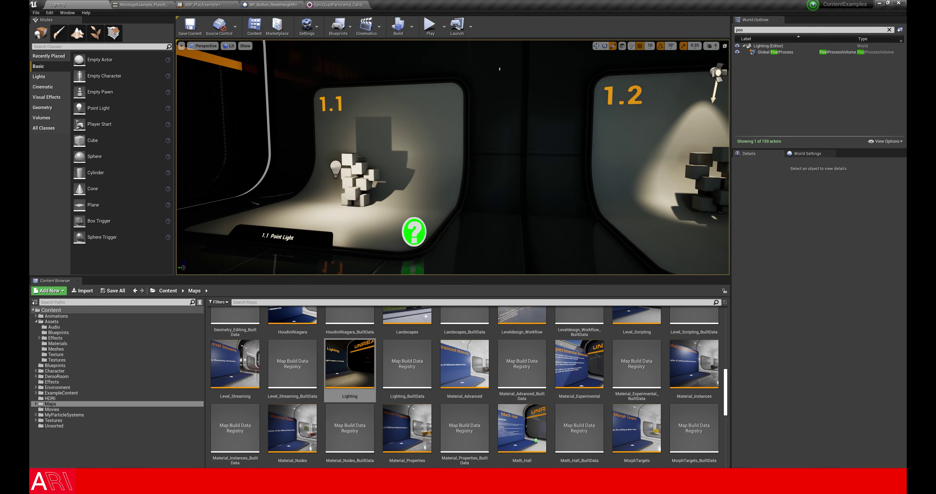
key("ctrl+z")
key("f")
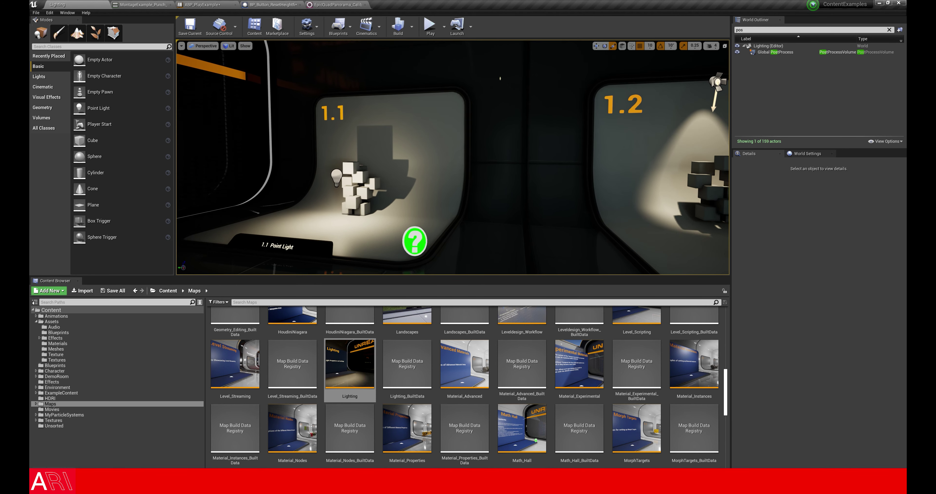
key("ctrl+z")
key("ctrl+z")
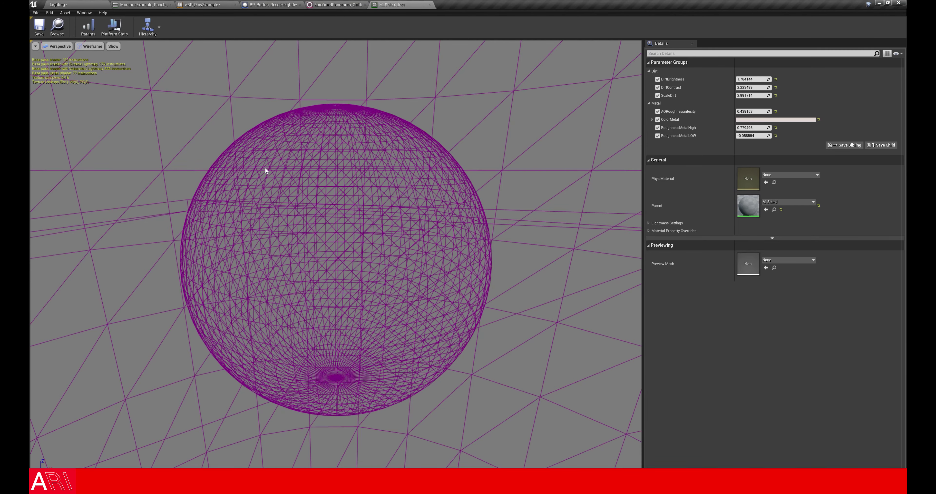
Step: Switch the shield material preview to Lit view mode and orbit the sphere
mouse_move(265, 167)
left_mouse_down()
mouse_move(244, 169)
mouse_move(265, 167)
left_mouse_up()
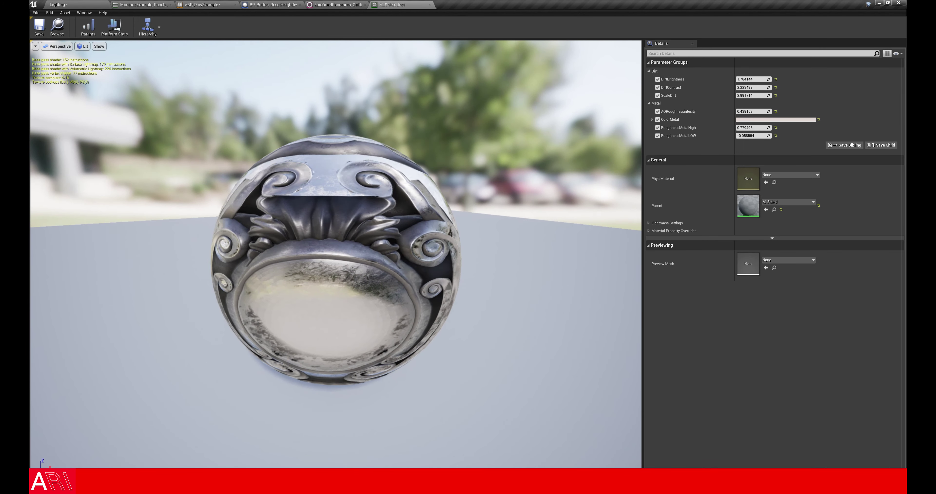
left_click(91, 46)
left_click(94, 61)
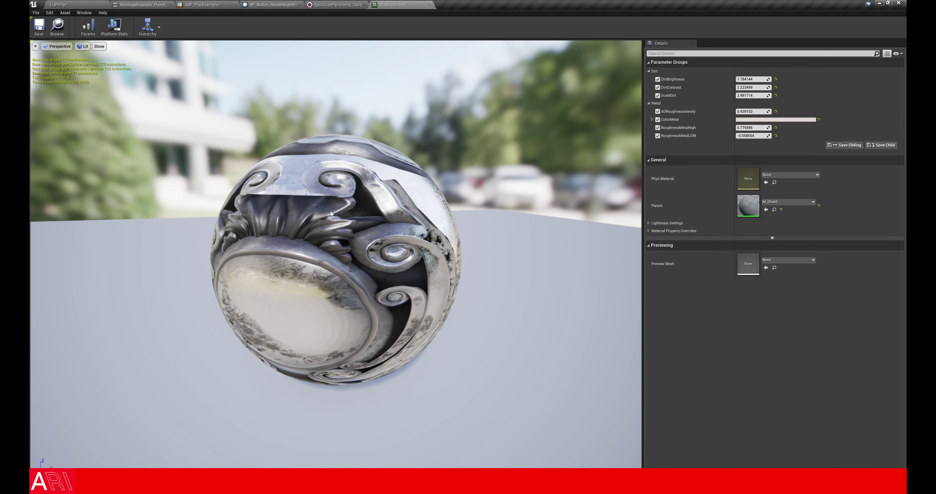
scroll(320, 198, "down", 3)
scroll(320, 198, "up", 3)
left_click_drag(320, 198, 362, 198)
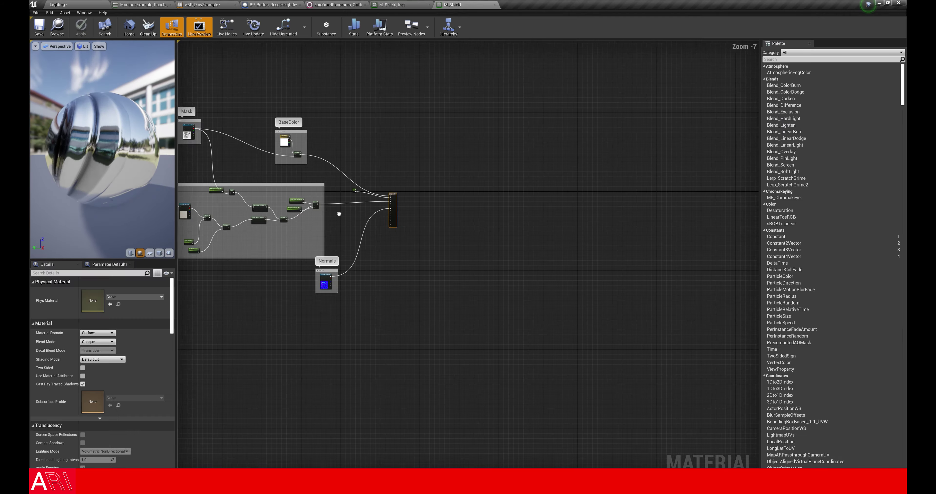
Step: Pan across the M_Shield material node graph to look over its nodes
right_click_drag(336, 218, 510, 219)
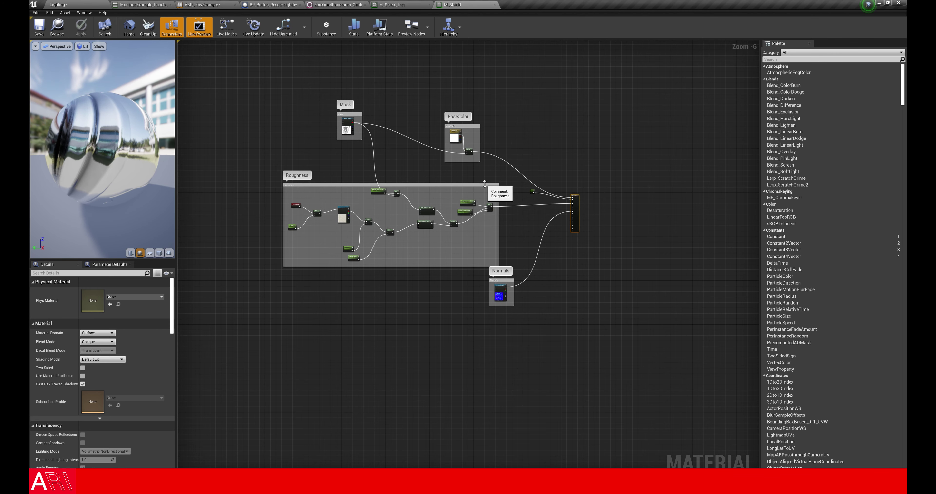
scroll(409, 216, "up", 1)
right_click_drag(491, 186, 482, 183)
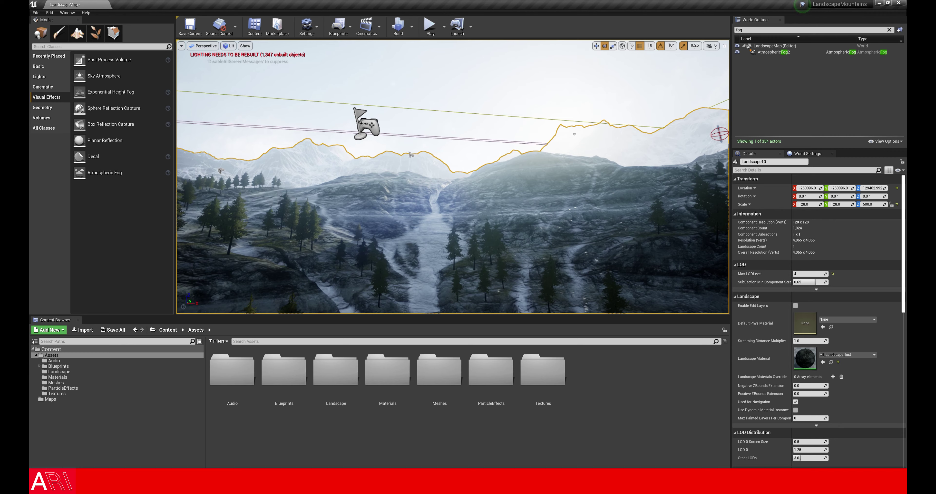
Step: Fly the camera around the LandscapeMountains valley with the D, A and W keys
key("d")
key("a")
key("w")
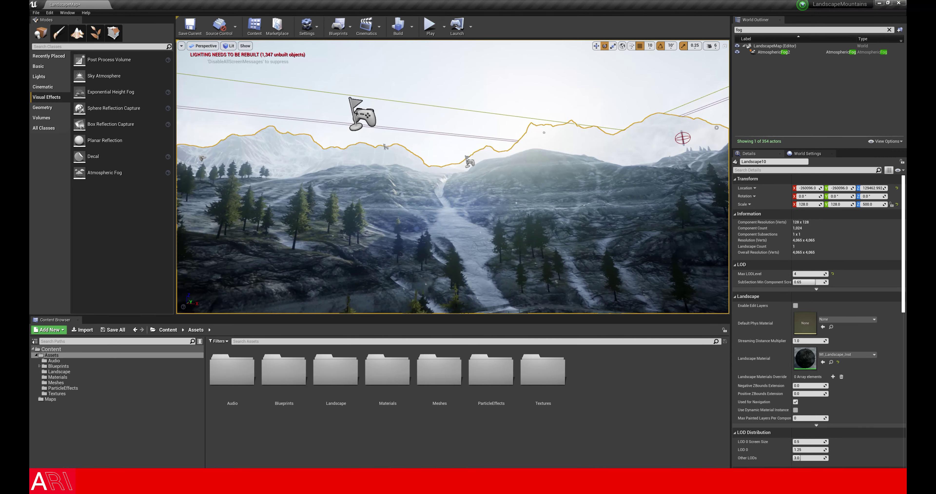
key("d")
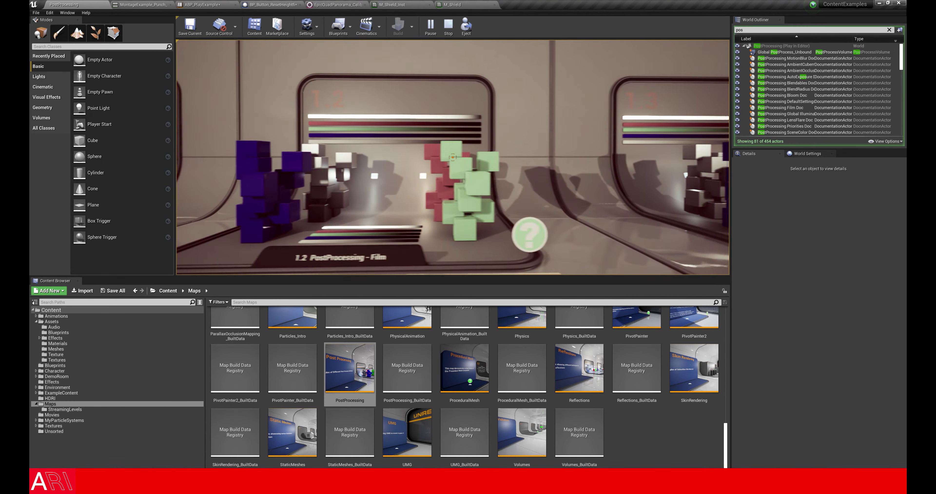
Step: Toggle AtmosphericFog visibility off and on twice, then move over to exhibit 1.2 Film
left_click(738, 51)
left_click(738, 52)
left_click(738, 52)
left_click(738, 52)
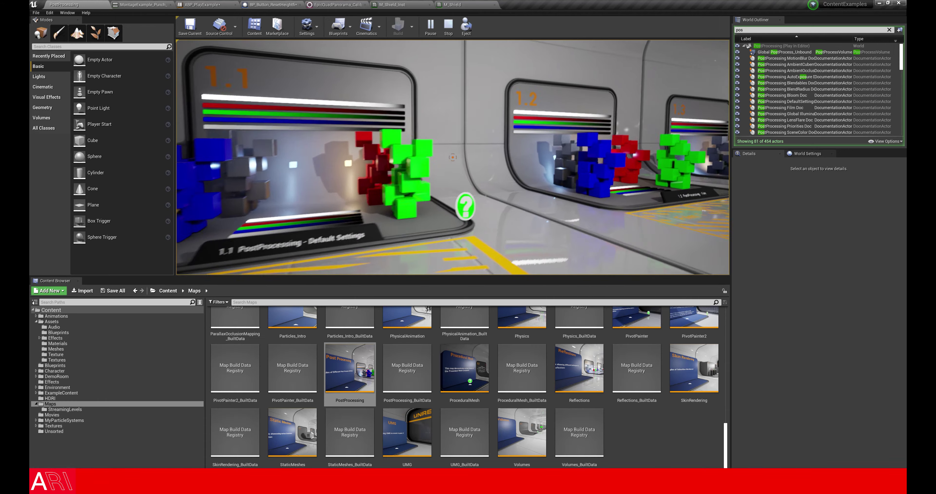
key("d")
key("d")
key("d")
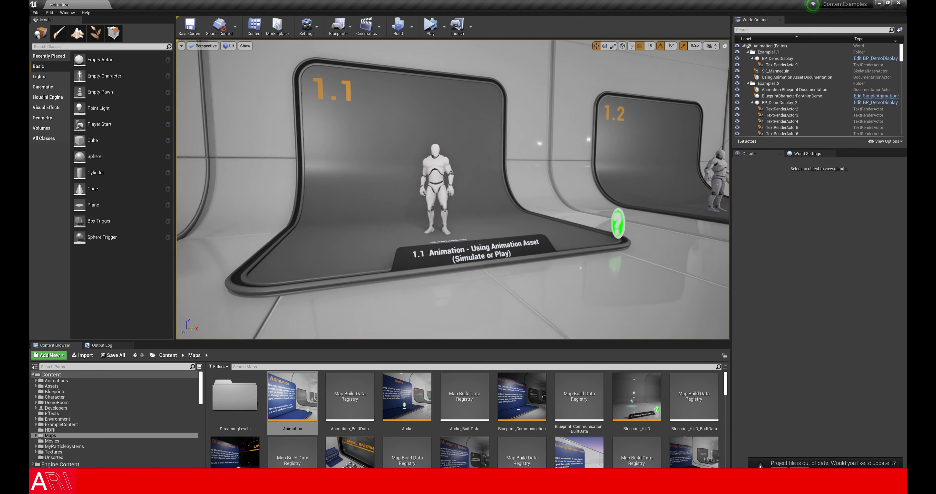
Step: Look over the 1.1 animation display, then view the Owen skeleton in Wireframe mode
key("Up")
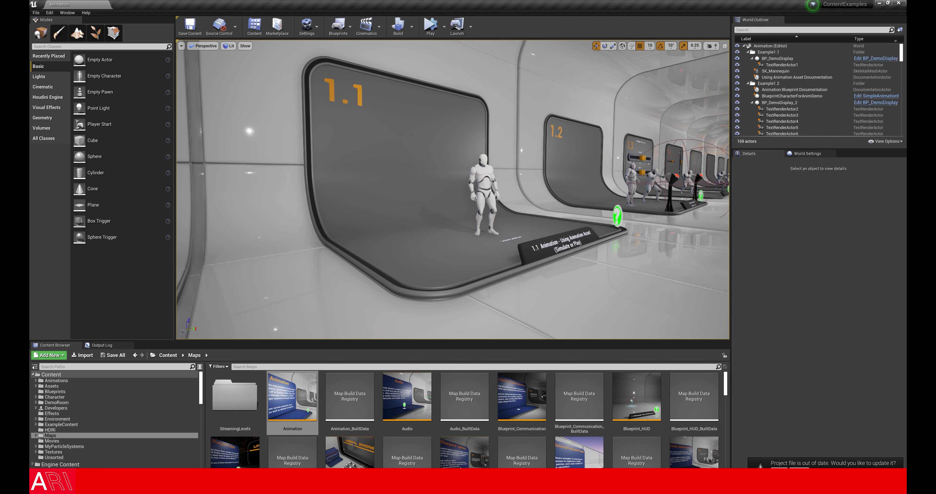
key("Down")
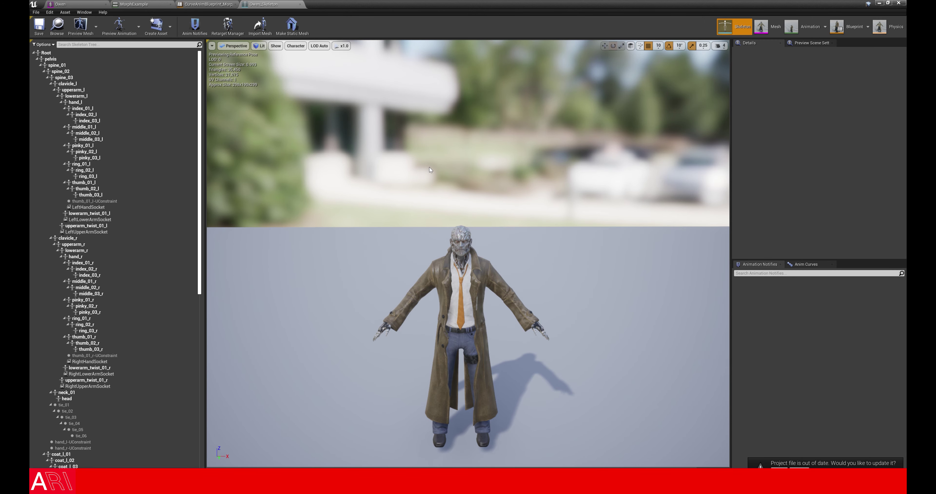
key("Right")
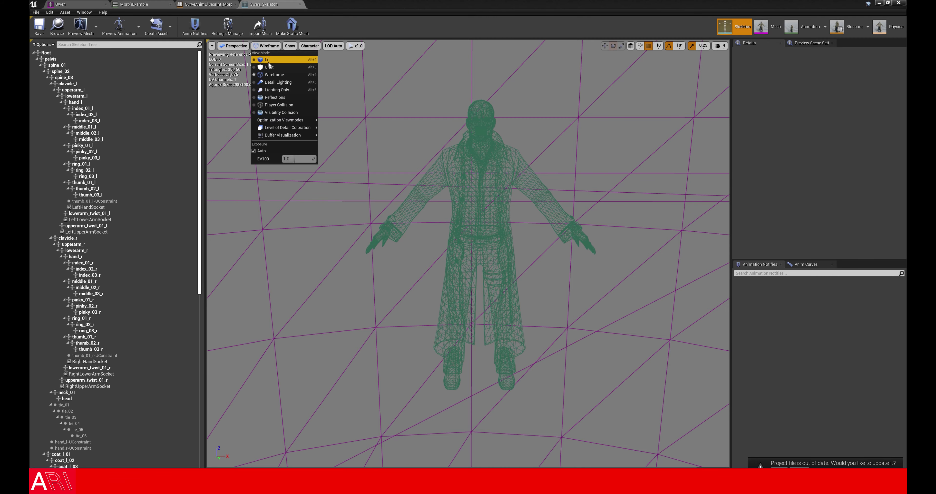
key("alt+2")
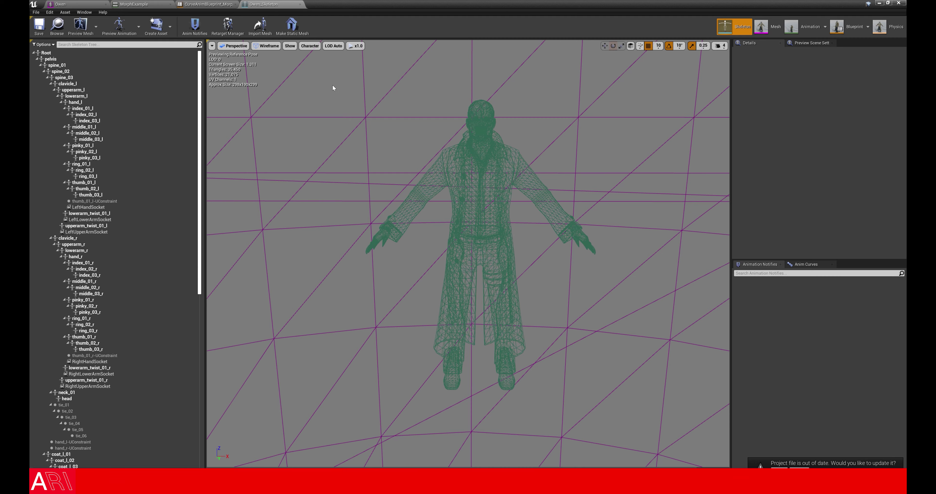
left_click(269, 46)
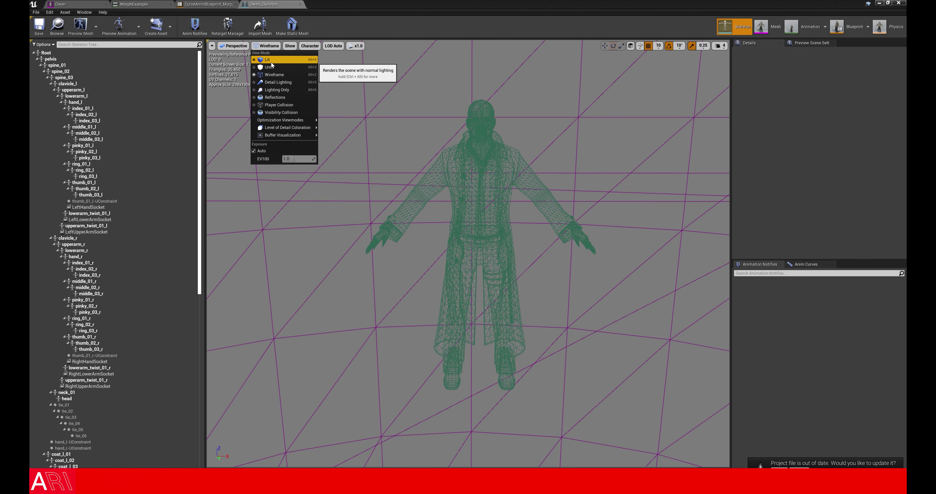
Step: Return the Owen preview to Lit and select the spine_02 and hand_r bones
left_click(272, 62)
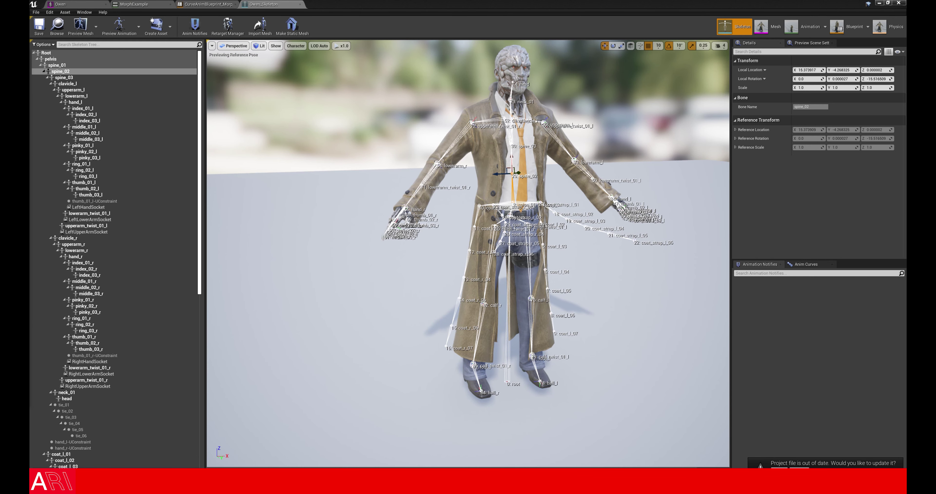
left_click_drag(370, 171, 509, 201)
left_click(480, 237)
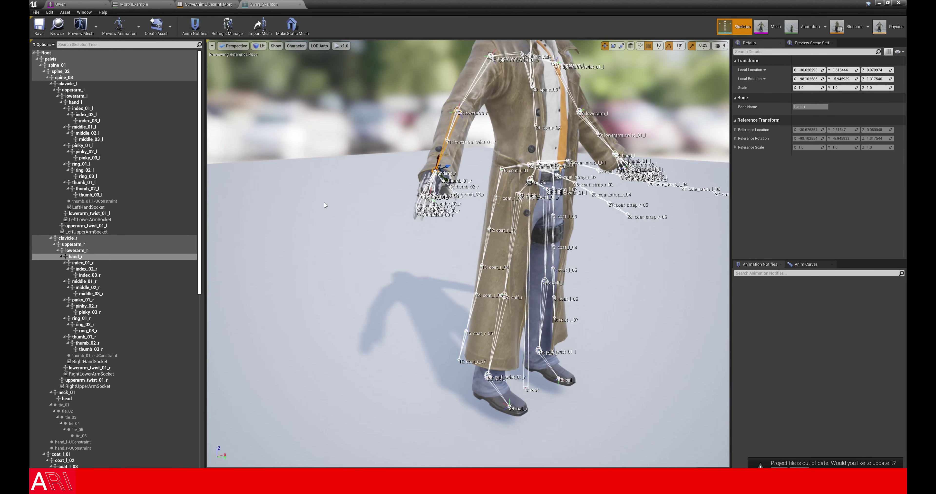
left_click(415, 128)
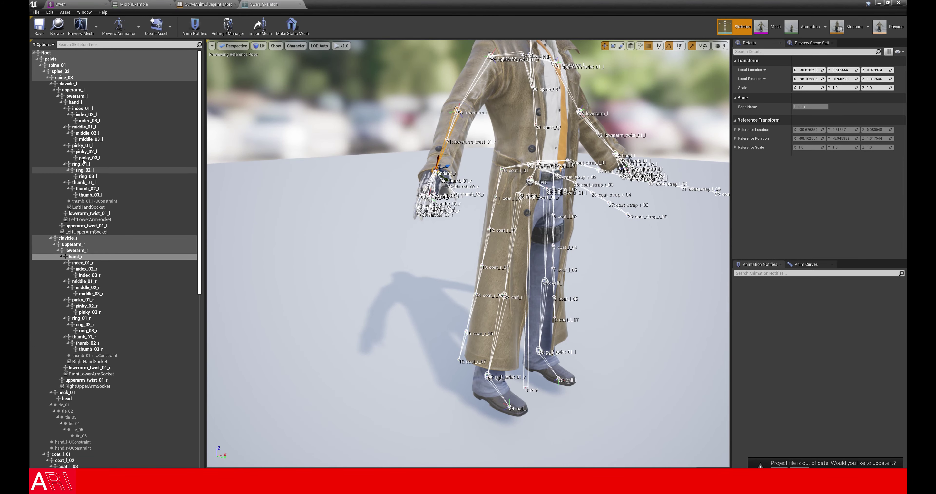
left_click(404, 210)
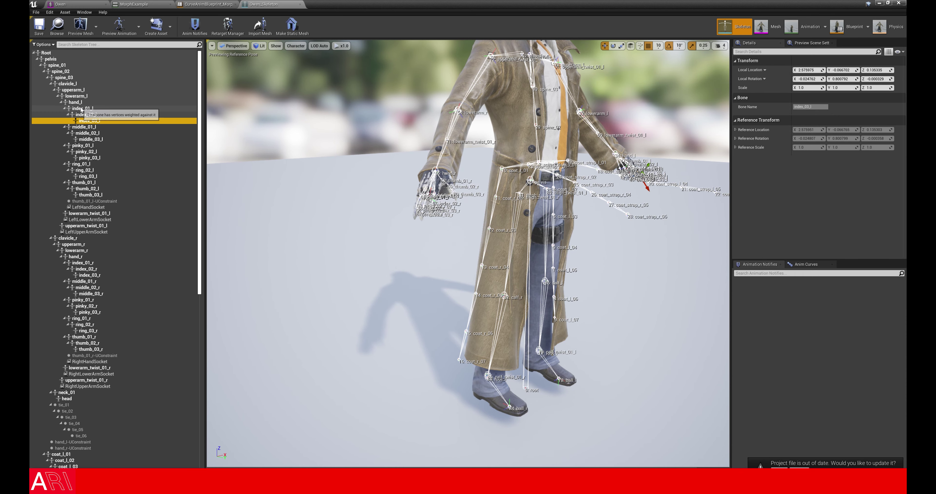
left_click_drag(472, 254, 436, 265, "alt")
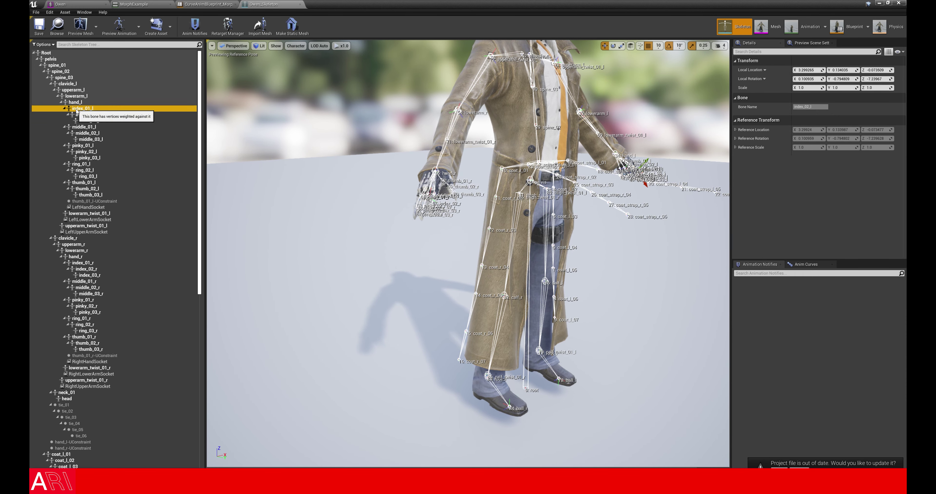
Step: Select the left index finger bones, then move the lowerarm_r bone and undo it
left_click(85, 121)
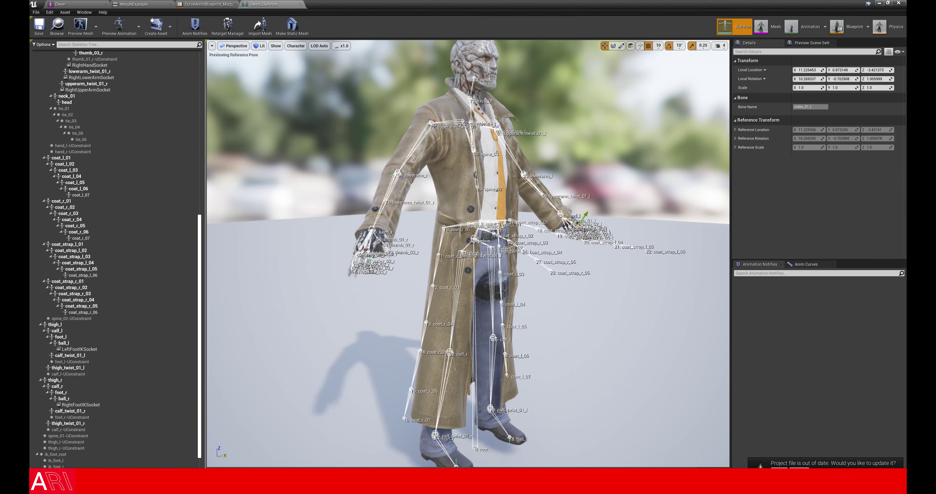
left_click(78, 114)
left_click(78, 108)
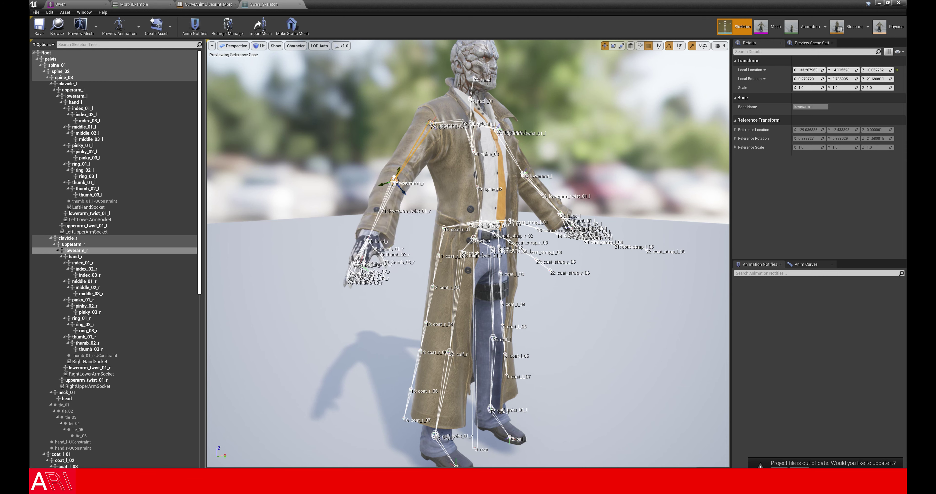
scroll(114, 245, "down", 15)
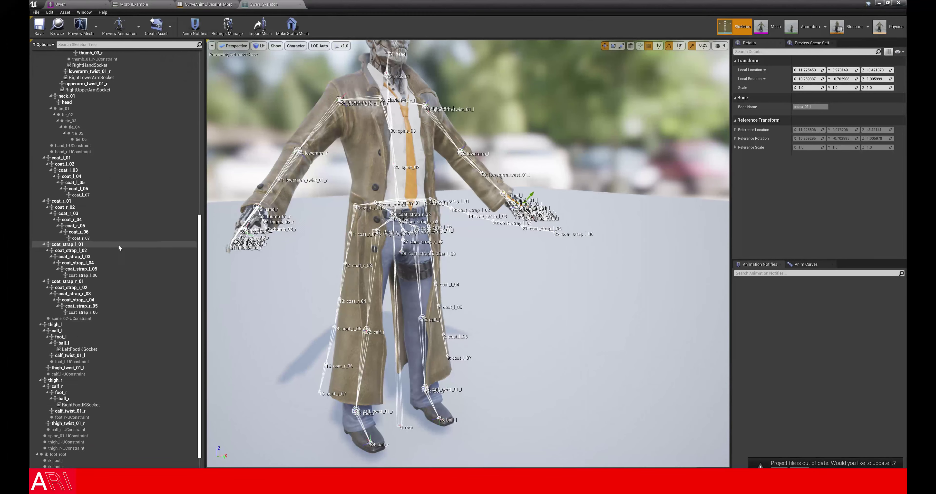
left_click_drag(345, 182, 384, 180, "alt")
left_click(396, 175)
key("ctrl+z")
Step: Swing the head bone and undo it, then shift spine_02 to the right
left_click(476, 77)
left_click_drag(483, 75, 493, 97)
key("ctrl+z")
left_click(478, 187)
mouse_move(487, 184)
left_mouse_down()
mouse_move(512, 179)
mouse_move(474, 176)
mouse_move(495, 180)
left_mouse_up()
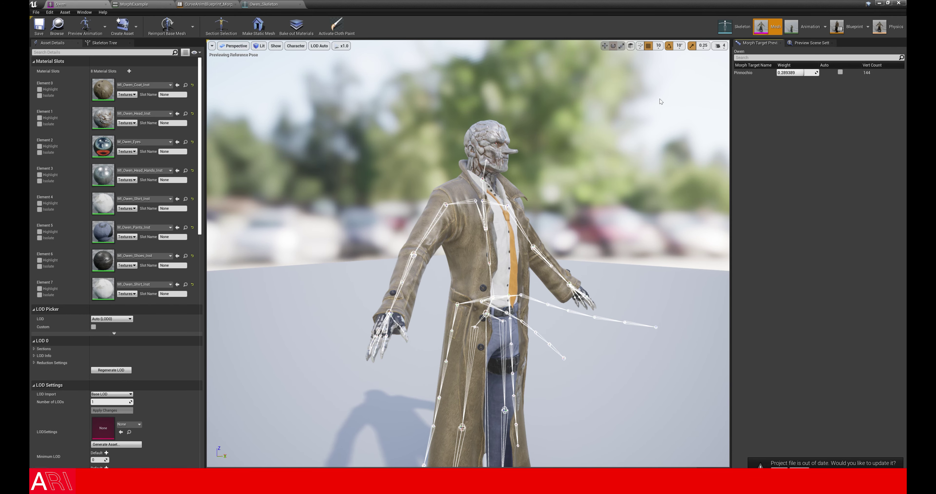
Step: Raise the Pinnochio morph target weight to about 0.29 to lengthen the nose
mouse_move(797, 72)
left_mouse_down()
mouse_move(810, 72)
mouse_move(787, 72)
left_mouse_up()
scroll(559, 116, "up", 3)
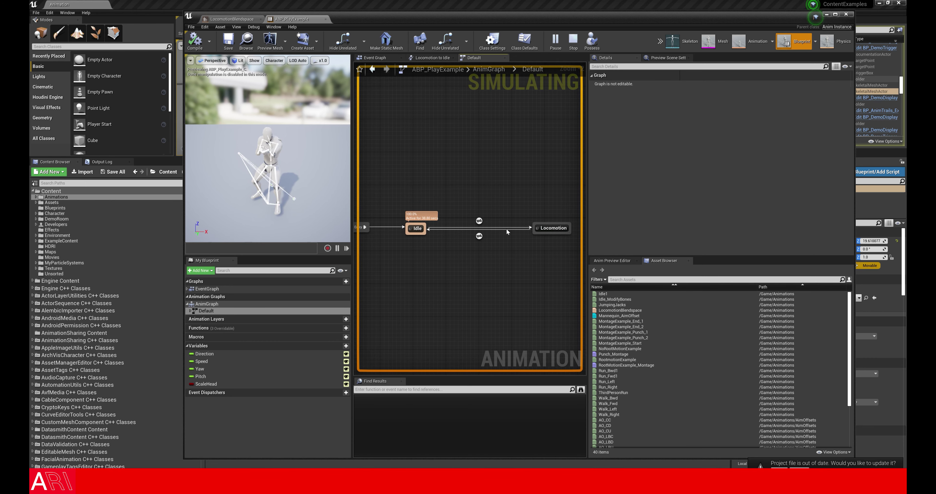
Step: Pan the Locomotion state machine graph to bring the Entry node back into view
scroll(565, 221, "up", 1)
right_click_drag(565, 221, 513, 240)
right_click_drag(456, 220, 487, 223)
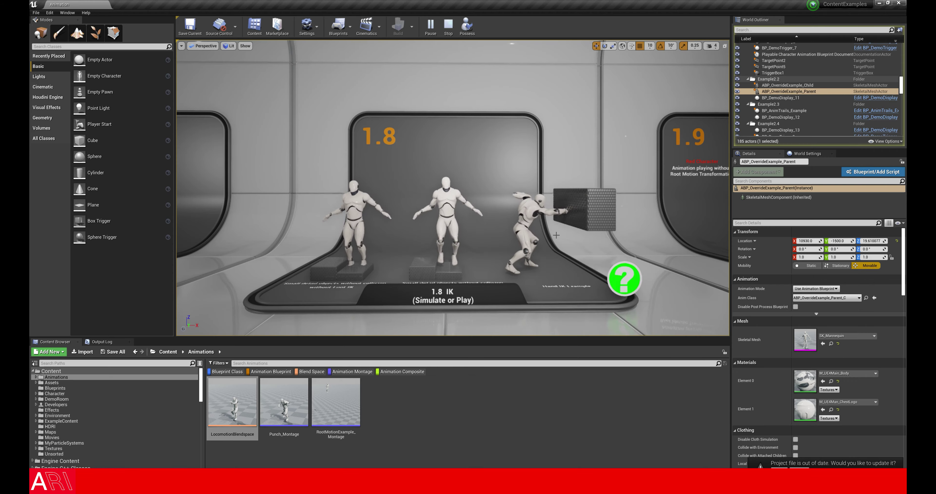
Step: Pan the animation state machine graph down, then scroll the view
right_click_drag(480, 192, 479, 213)
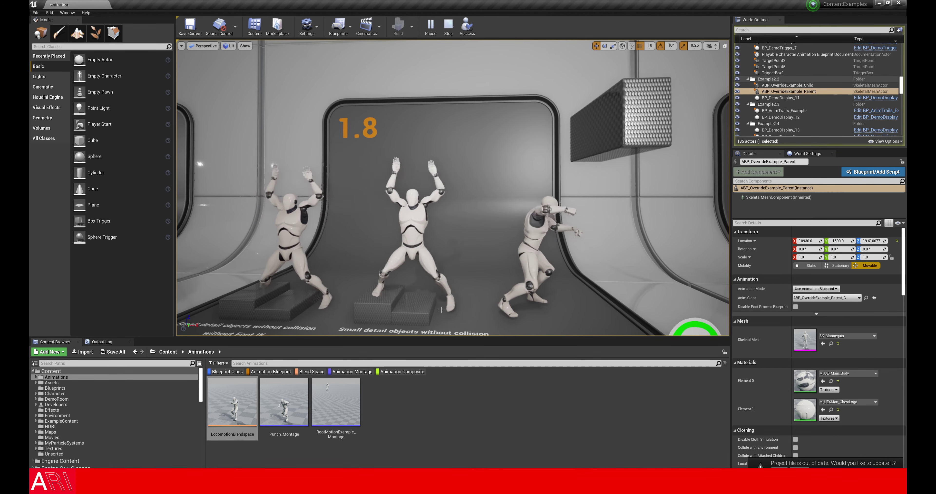
scroll(528, 212, "up", 5)
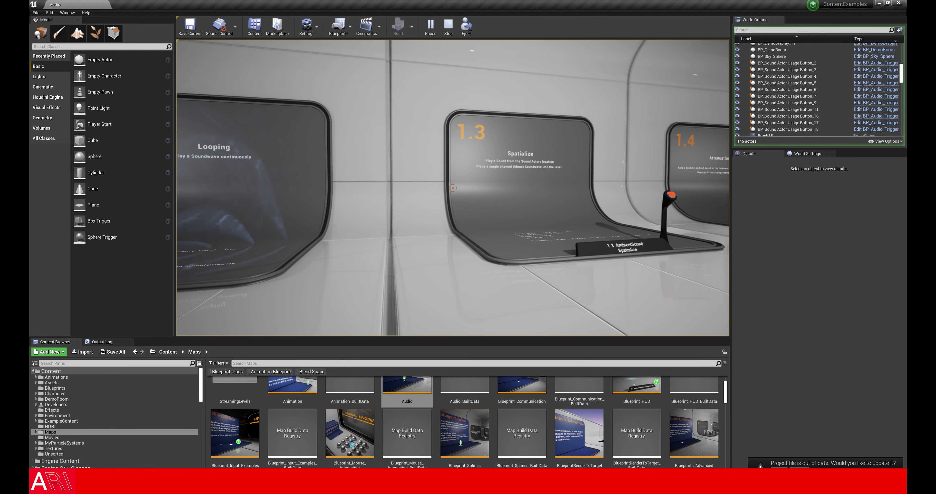
Step: Walk to exhibit 1.3 and activate its lever to play the sound
key("d")
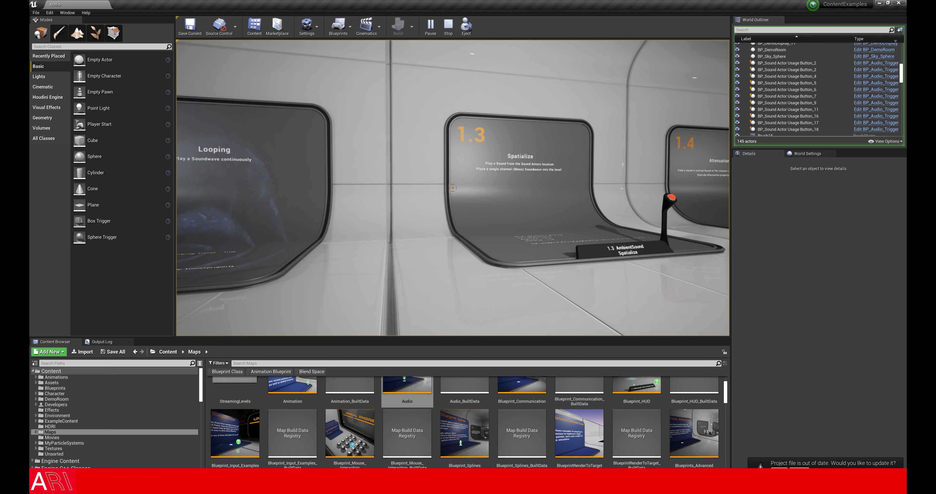
key("s")
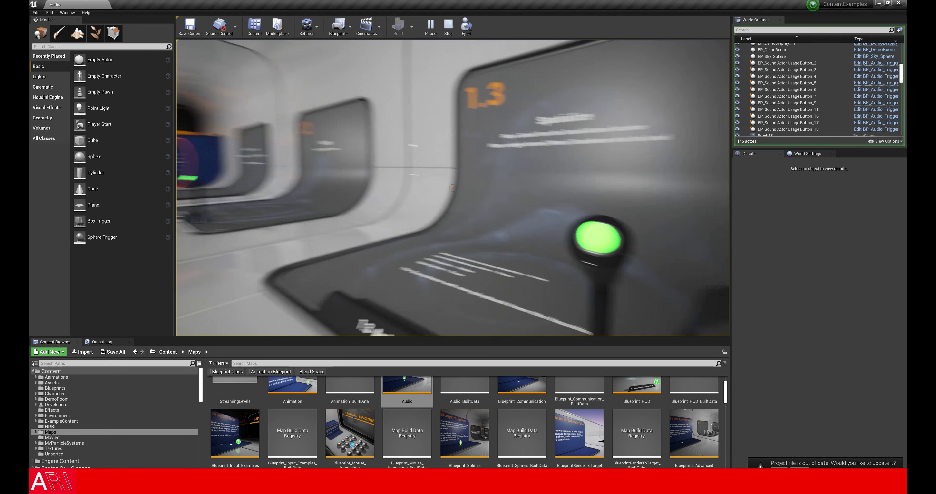
key("w")
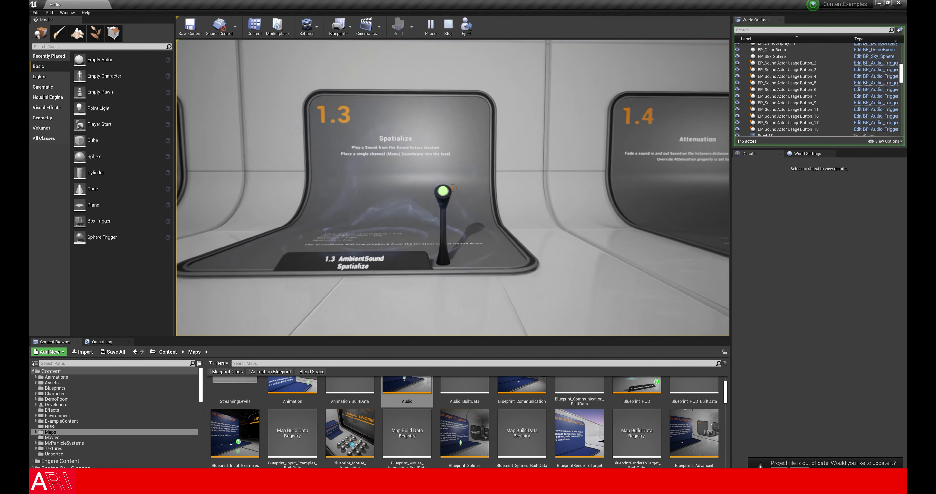
key("e")
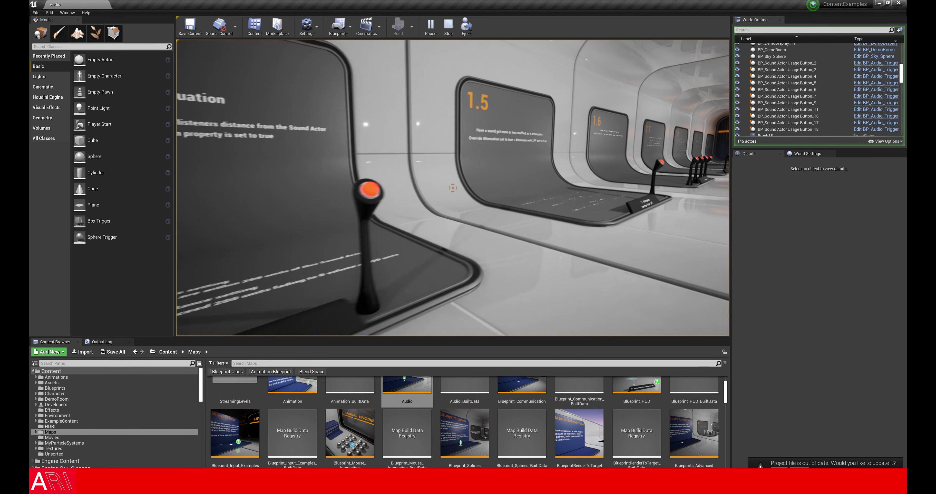
key("s")
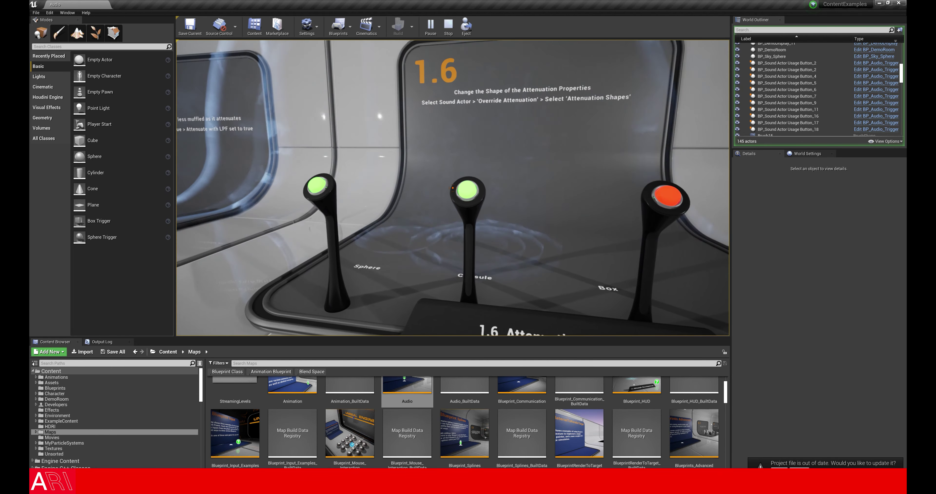
Step: Walk down the corridor to view the three 1.6 attenuation levers
key("w")
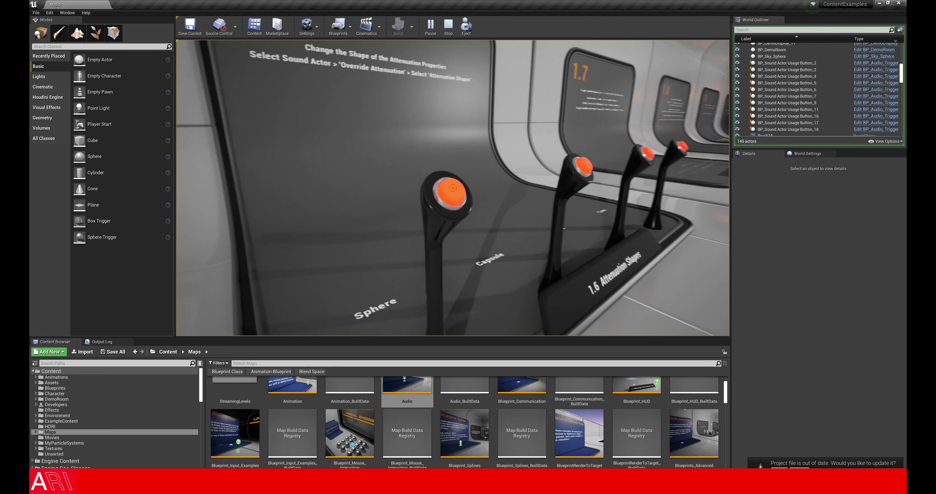
key("s")
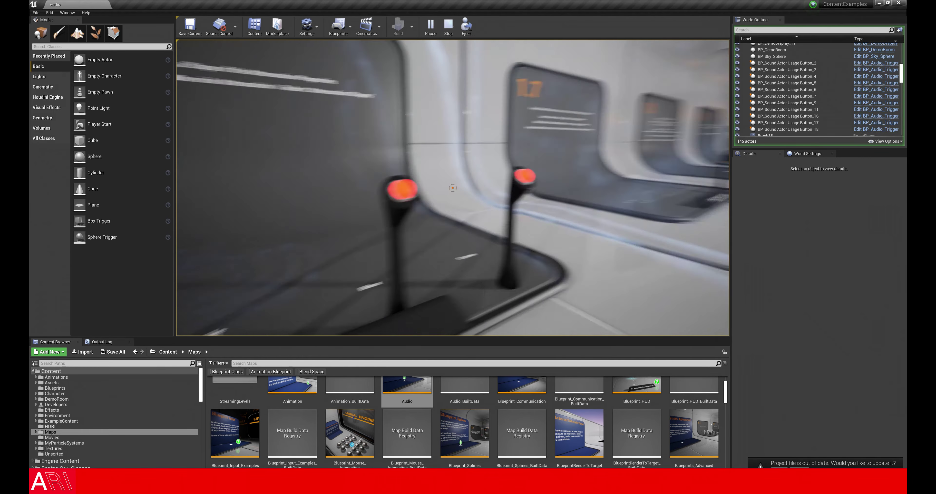
key("w")
key("s")
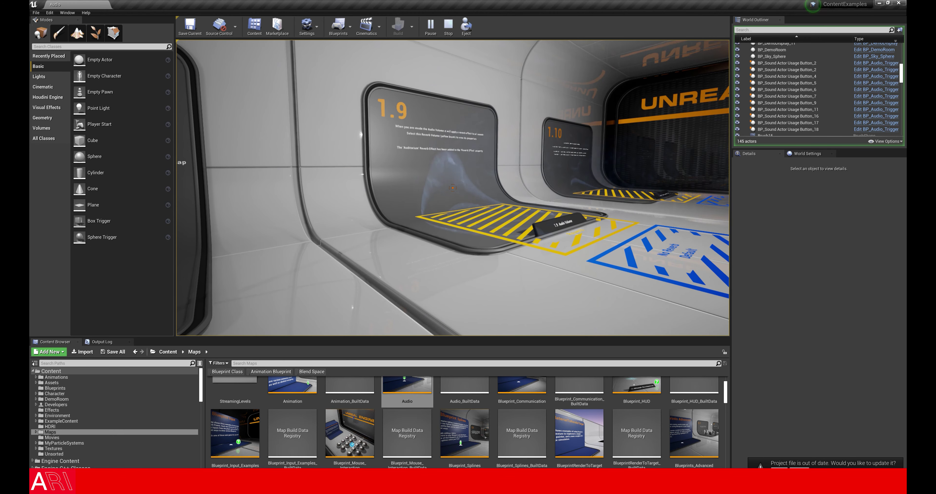
Step: Walk to the 1.9 audio volume panel, then leave play mode with F8
key("w")
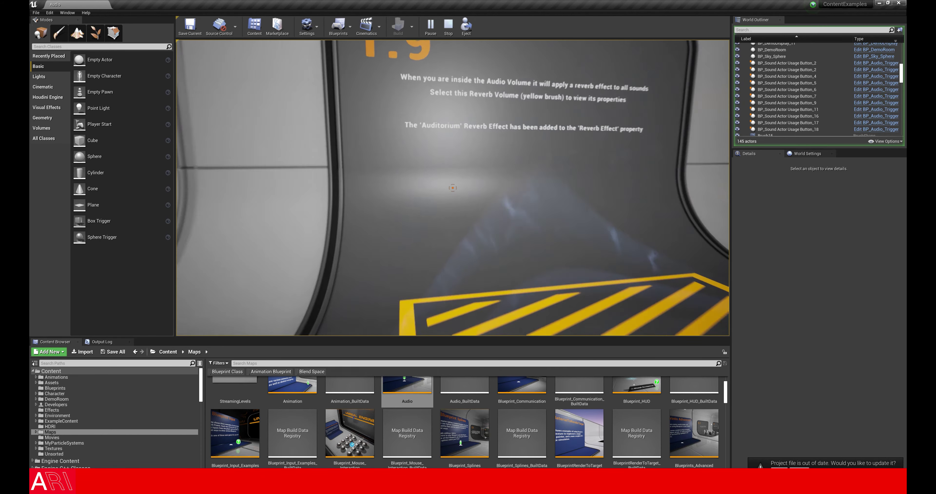
key("w")
key("w")
key("w")
key("w")
key("w")
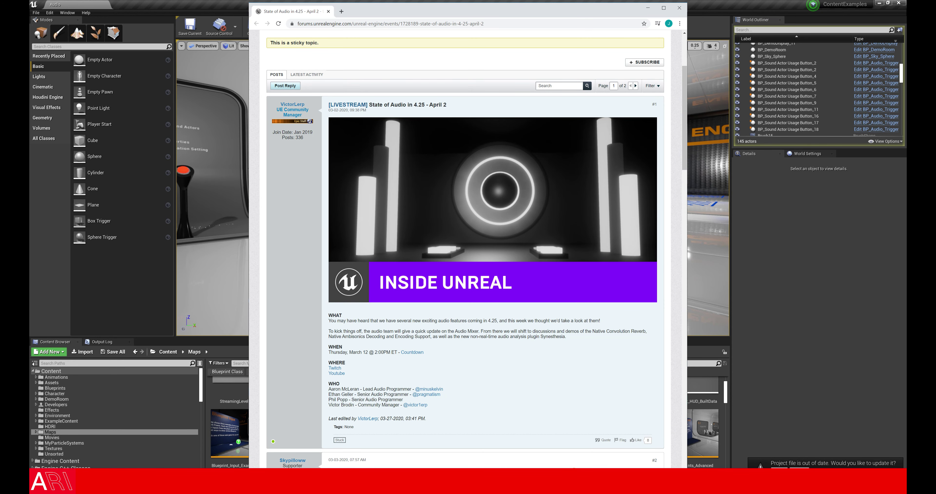
key("s")
key("F8")
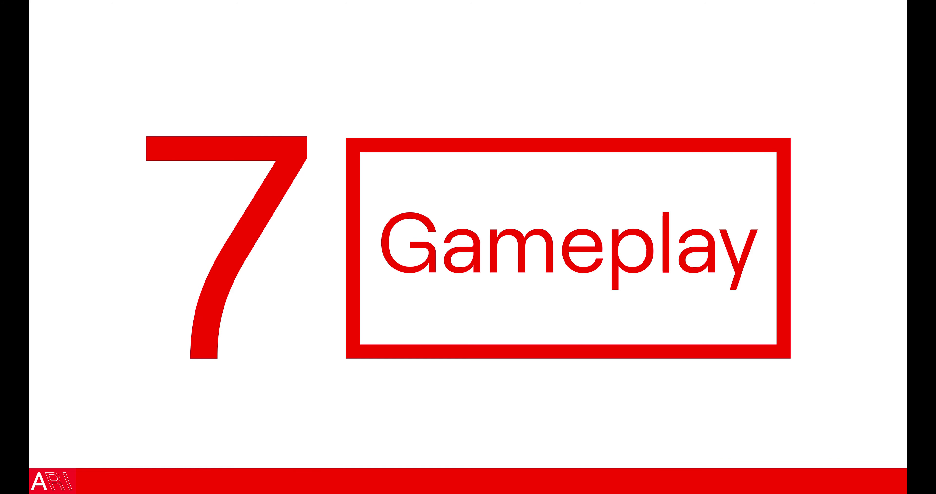
Step: Switch to the State of Audio in 4.25 forum page in the browser
key("alt+Tab")
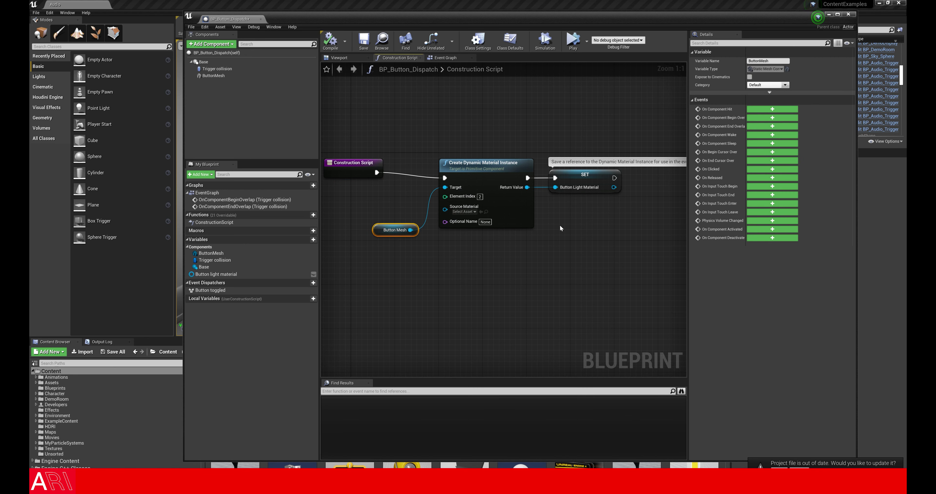
Step: Reposition the Construction Script node and pan the player controller's event graph left
left_click_drag(396, 163, 365, 167)
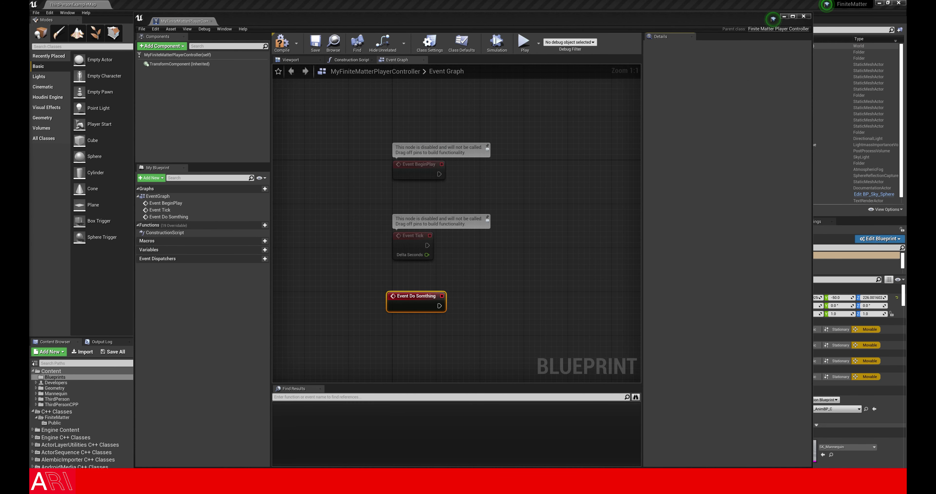
right_click_drag(560, 228, 531, 248)
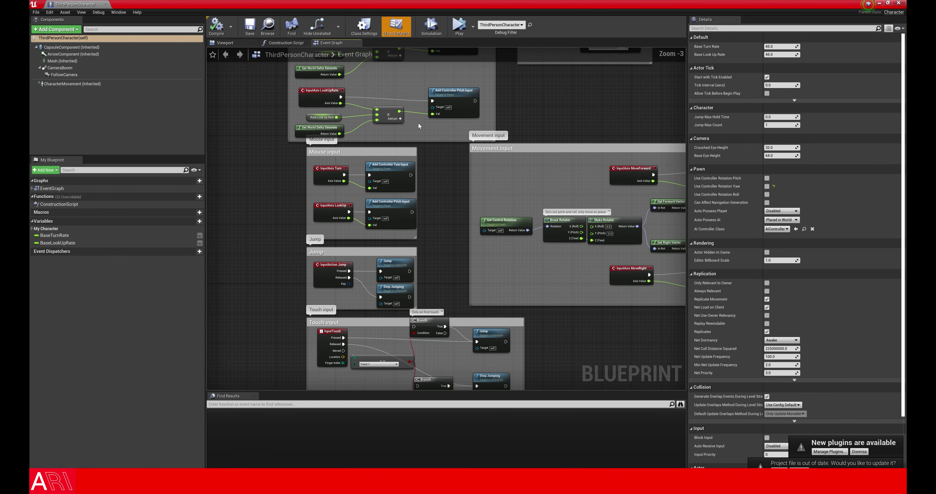
Step: Zoom the ThirdPersonCharacter Event Graph in and out with the mouse wheel
scroll(277, 221, "up", 3)
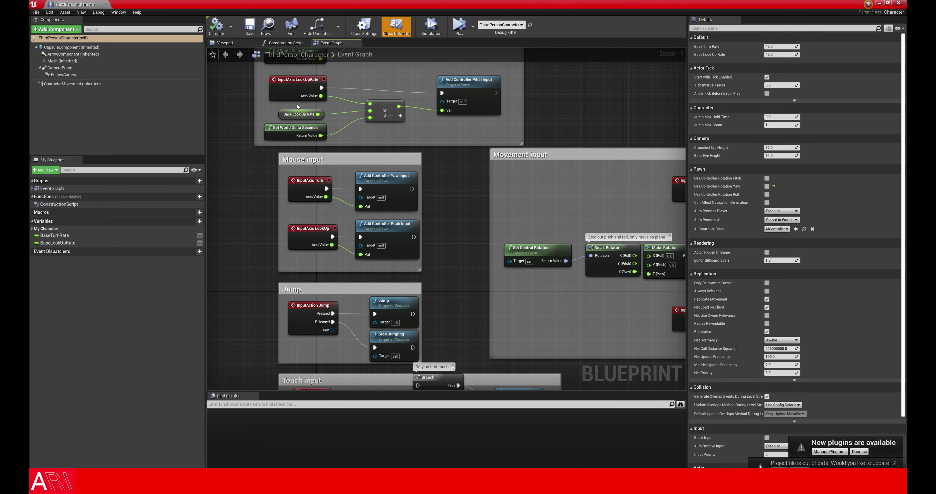
scroll(400, 128, "down", 2)
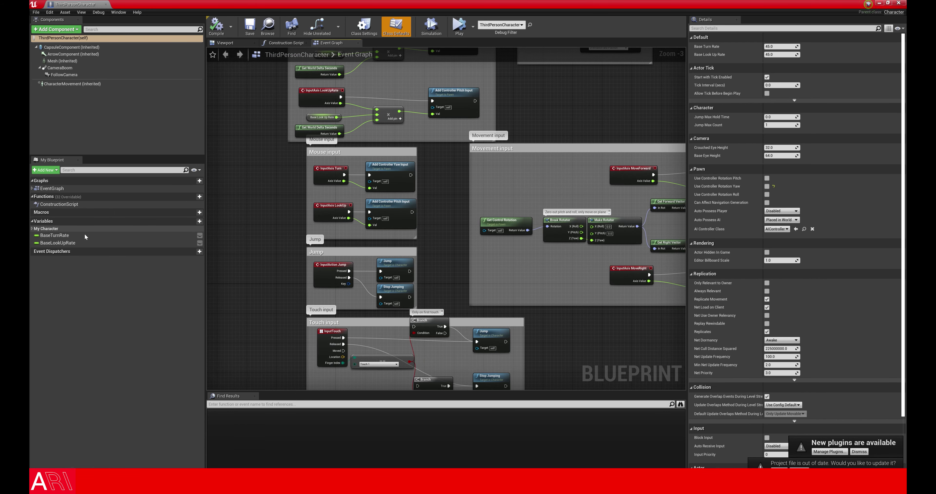
scroll(548, 90, "down", 2)
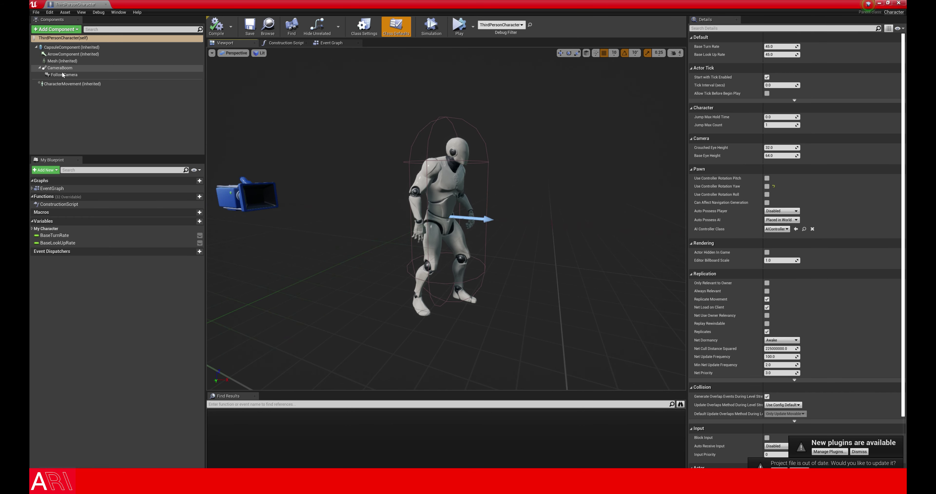
Step: Show the character blueprint's 3D viewport preview, zoom it, and orbit around the character
left_click(225, 43)
scroll(411, 222, "up", 5)
scroll(411, 222, "down", 6)
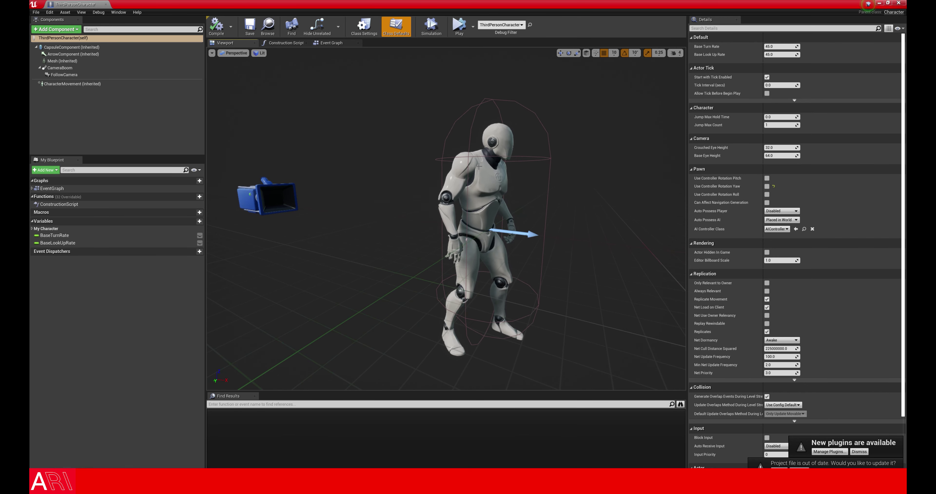
mouse_move(363, 182)
left_mouse_down()
mouse_move(347, 205)
mouse_move(349, 170)
left_mouse_up()
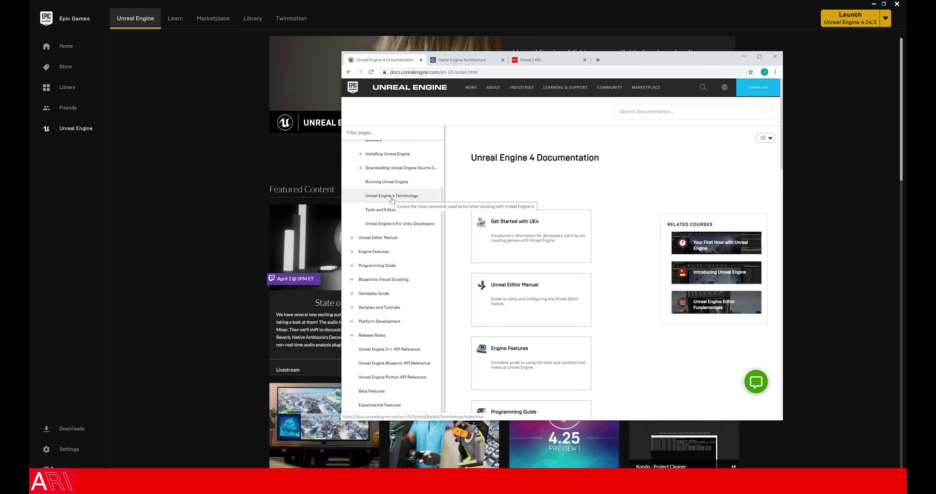
scroll(404, 213, "down", 1)
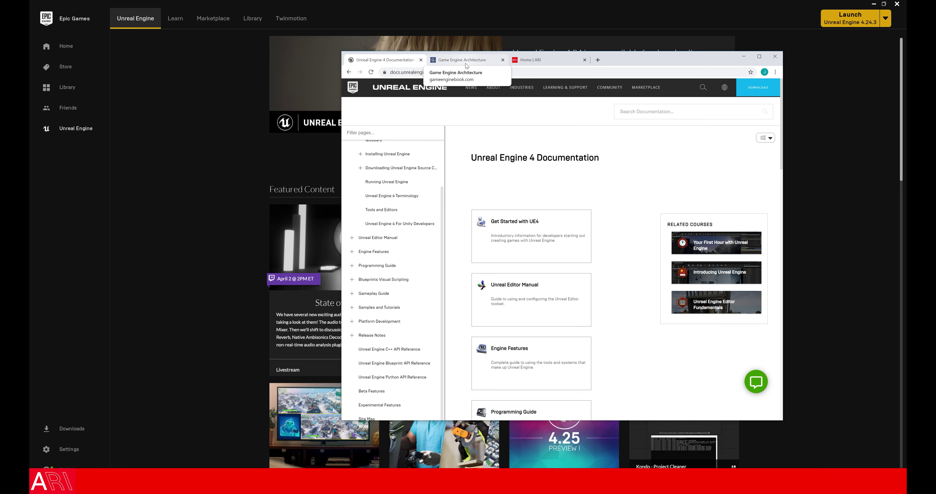
left_click(396, 3)
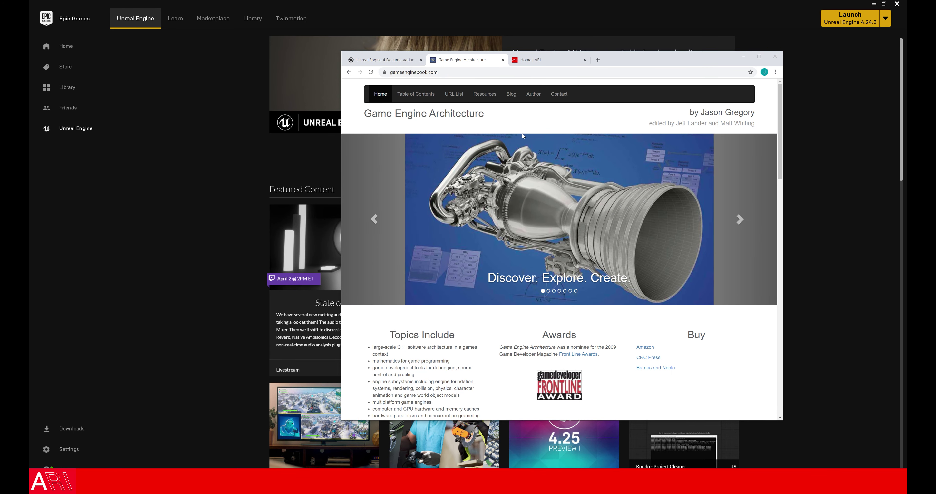
key("alt+Tab")
Step: Switch to the Game Engine Architecture website tab in Chrome
left_click(467, 61)
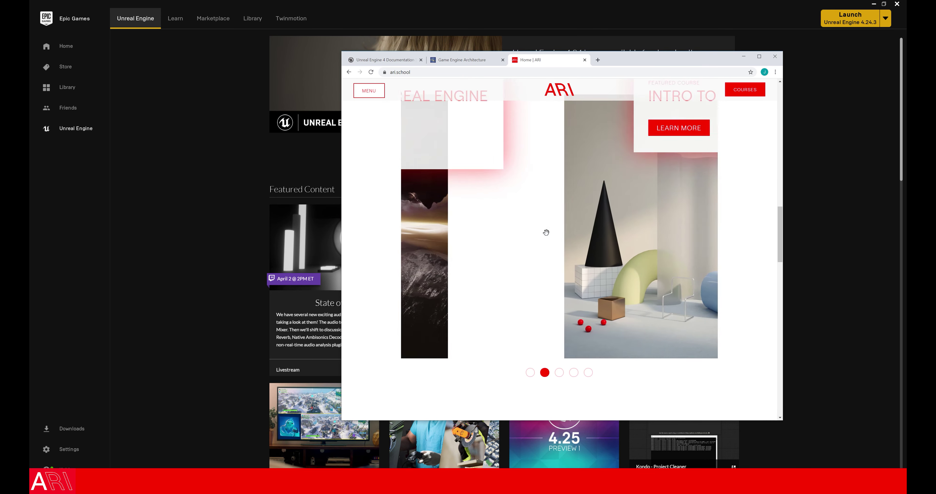
Step: Switch to the Home | ARI tab and scroll down the ari.school page
left_click(549, 60)
scroll(542, 182, "down", 10)
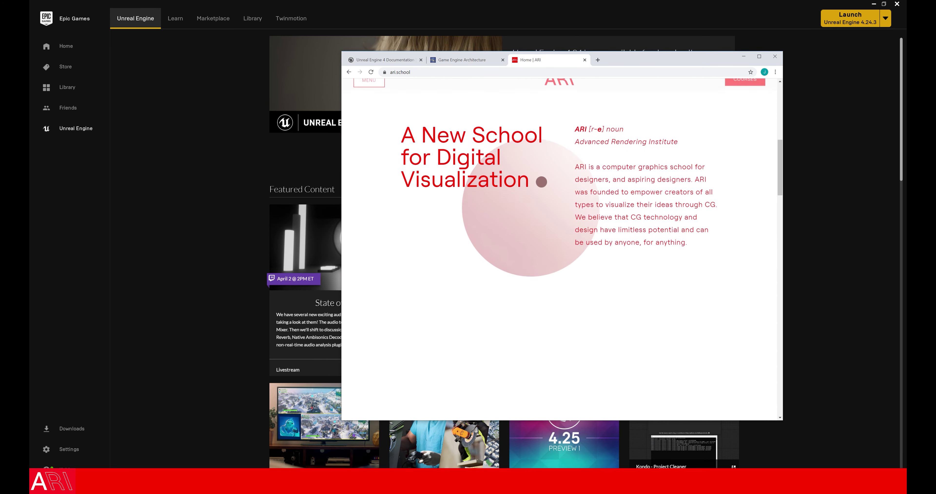